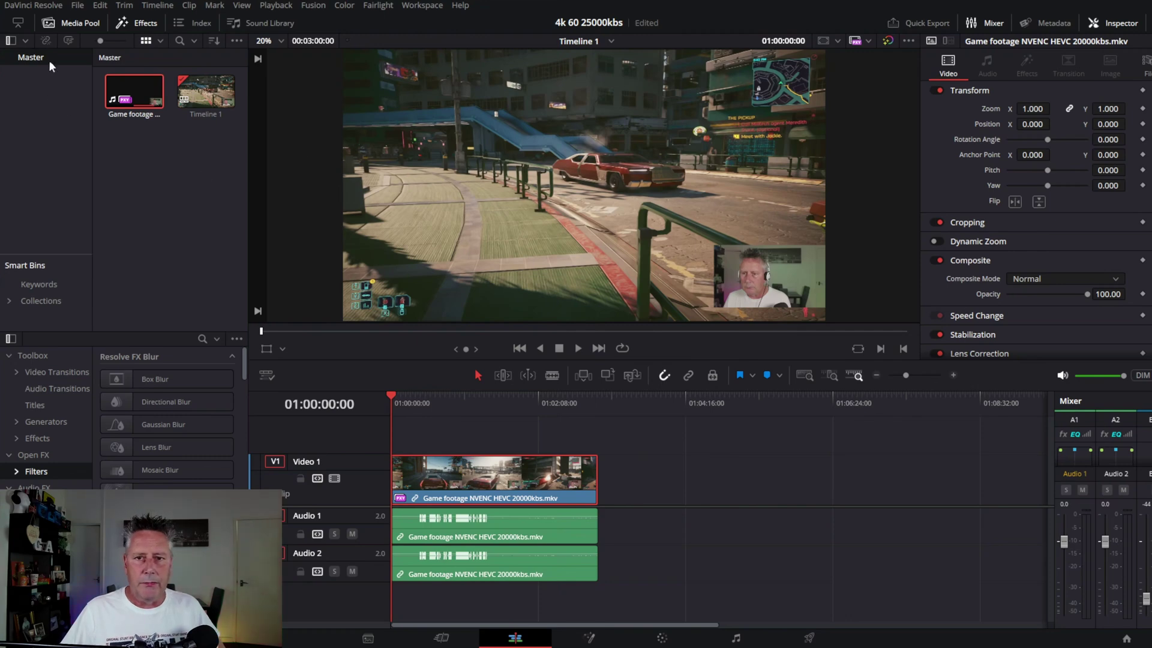
Check the Memory and GPU preferences and close them without changes.
left_click(51, 11)
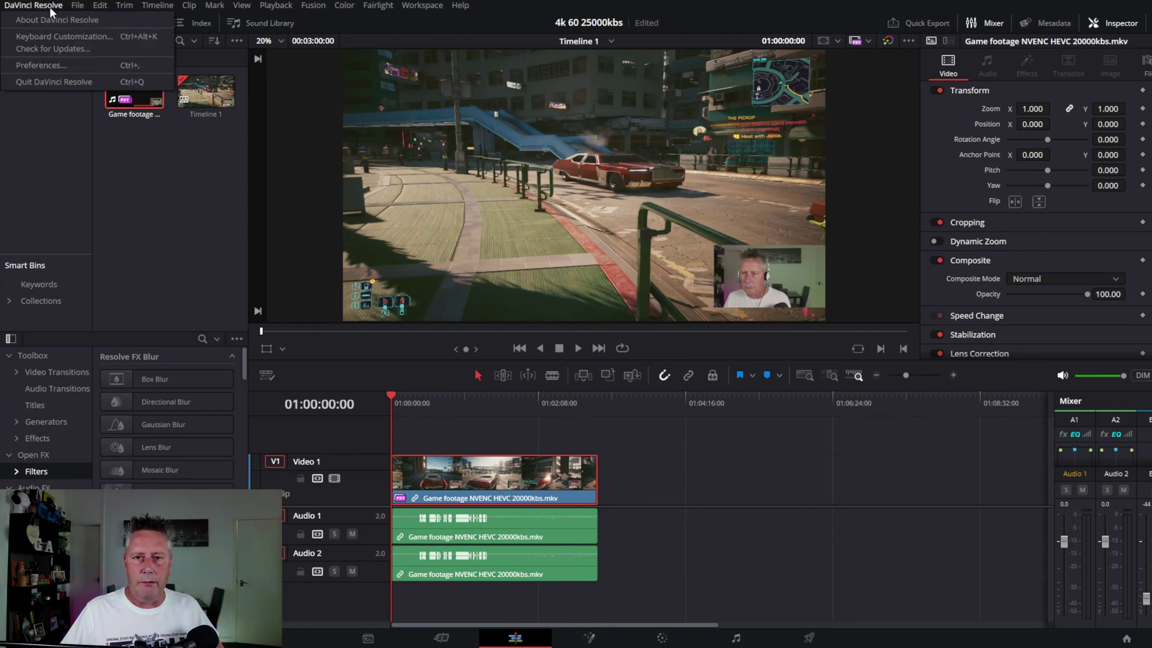
left_click(58, 63)
left_click(411, 123)
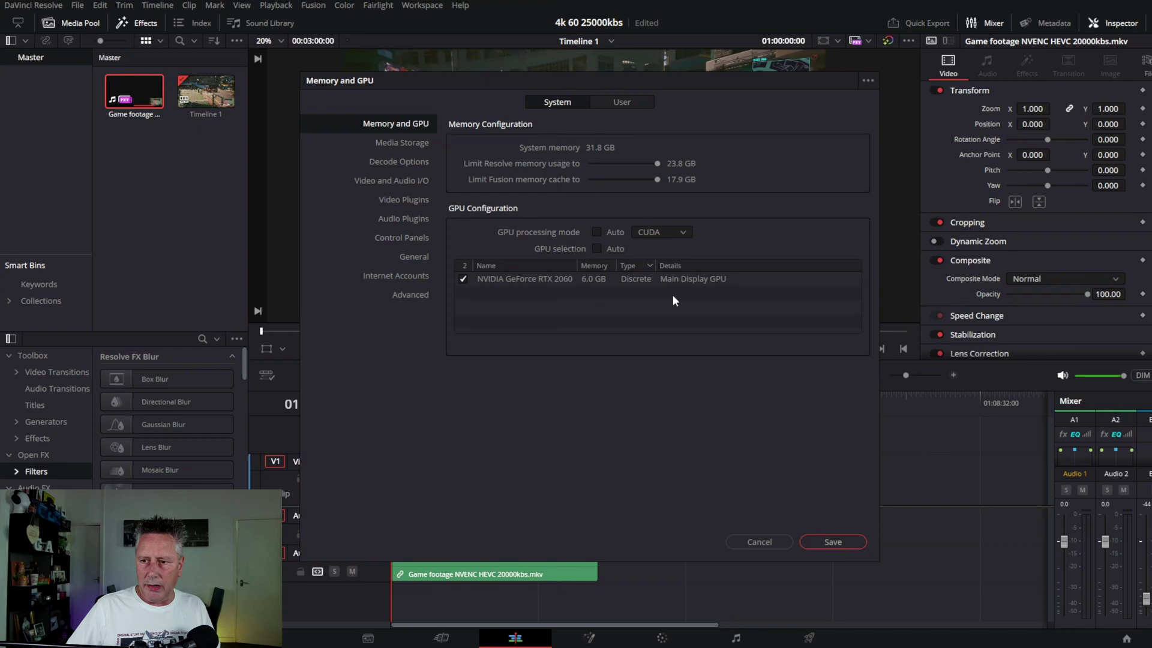
left_click(833, 541)
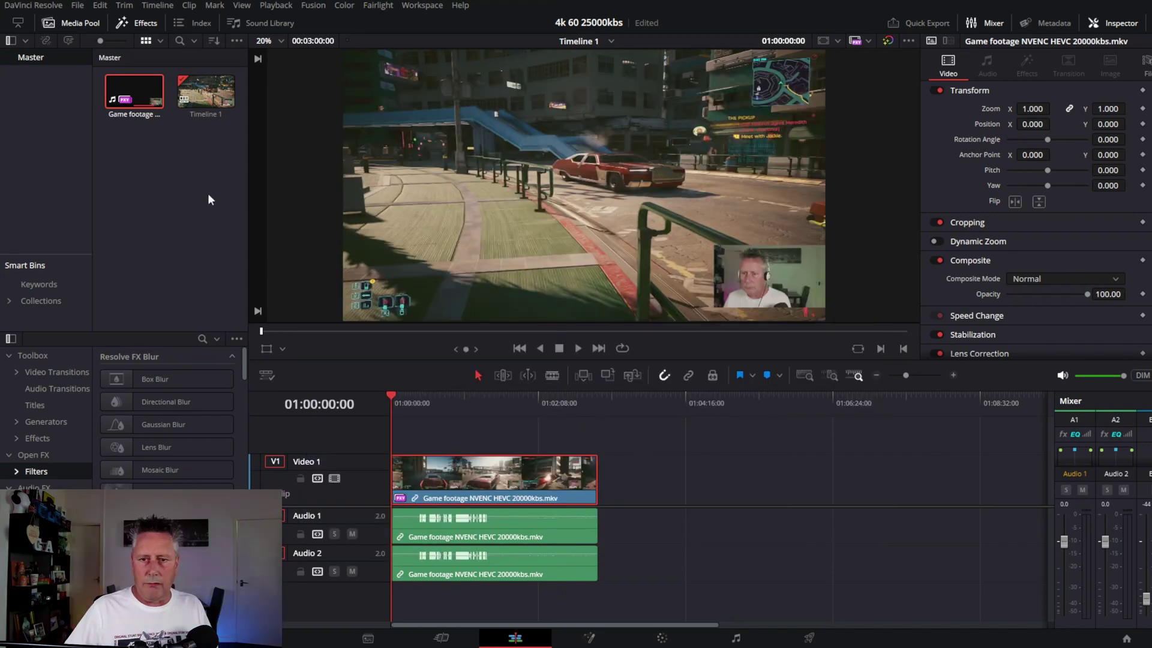
Play the gameplay timeline while watching GPU load in Task Manager, stopping at 01:00:48:25.
left_click(578, 351)
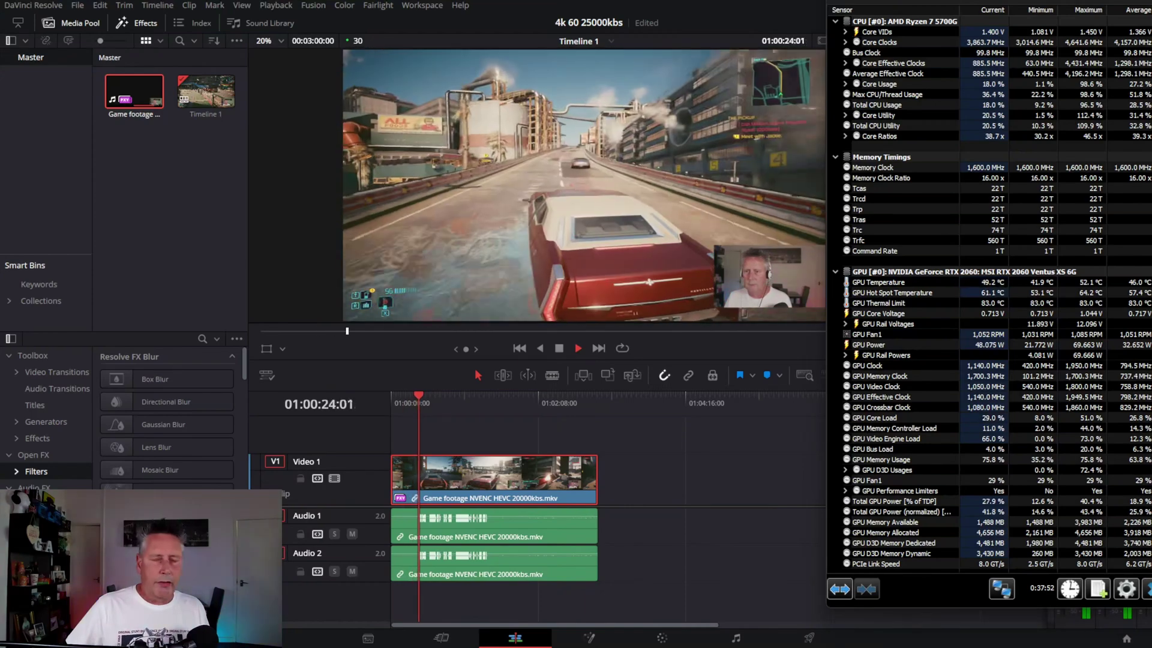
key("ctrl+shift+Escape")
left_click_drag(458, 170, 164, 170)
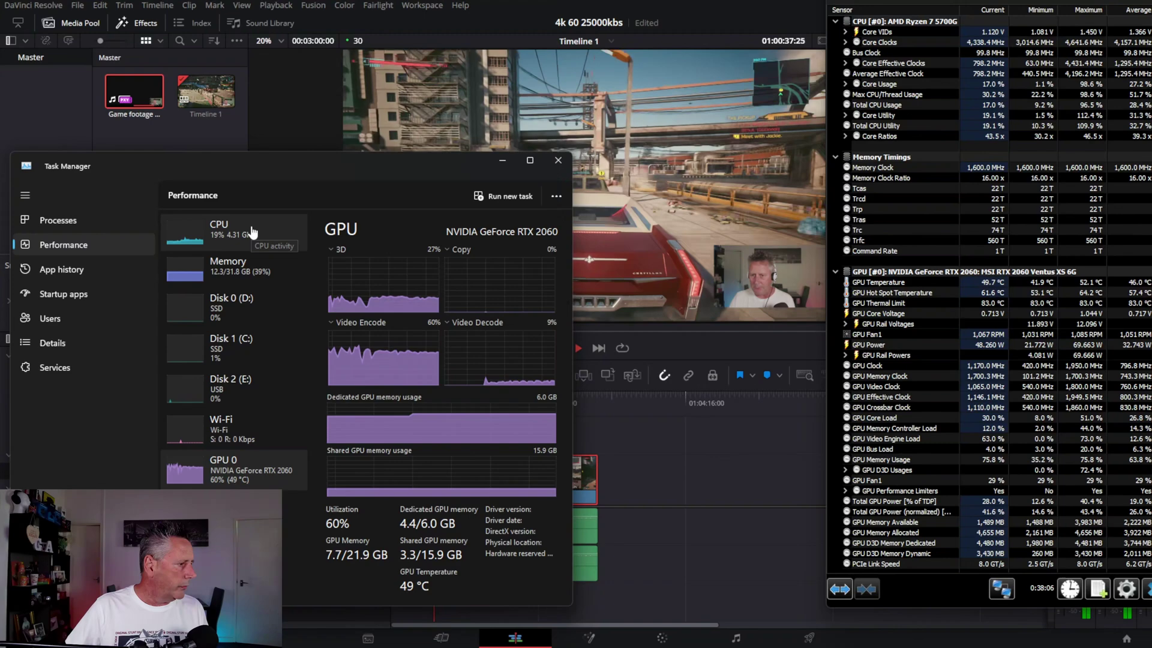
left_click_drag(450, 161, 478, 124)
left_click_drag(138, 123, 721, 393)
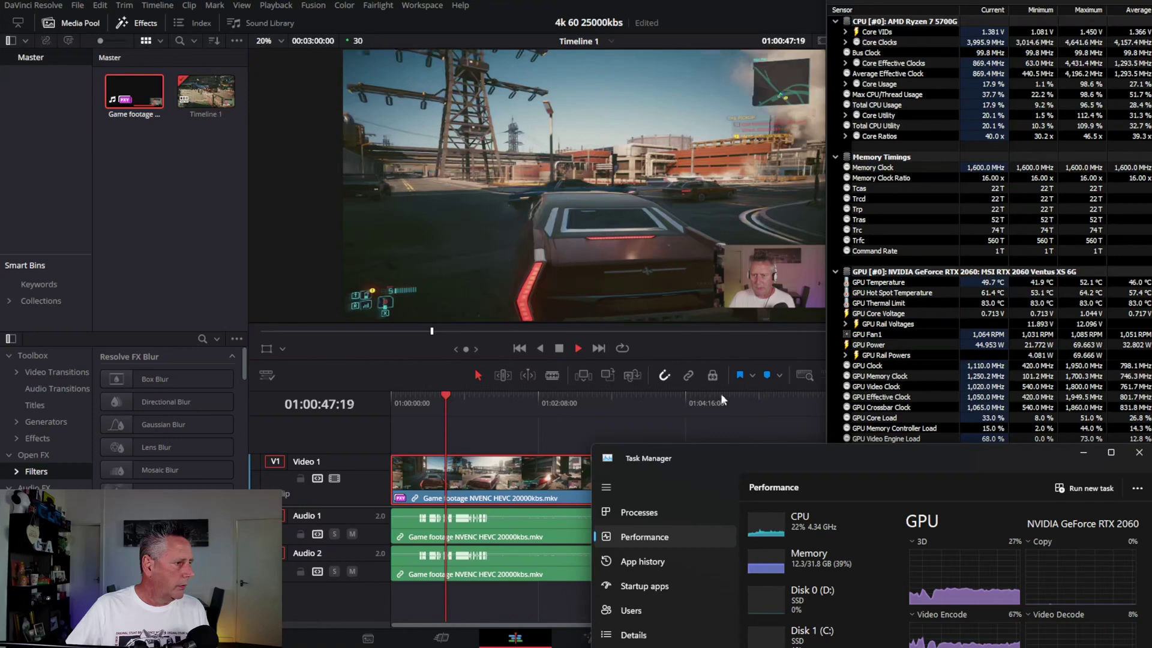
left_click(561, 349)
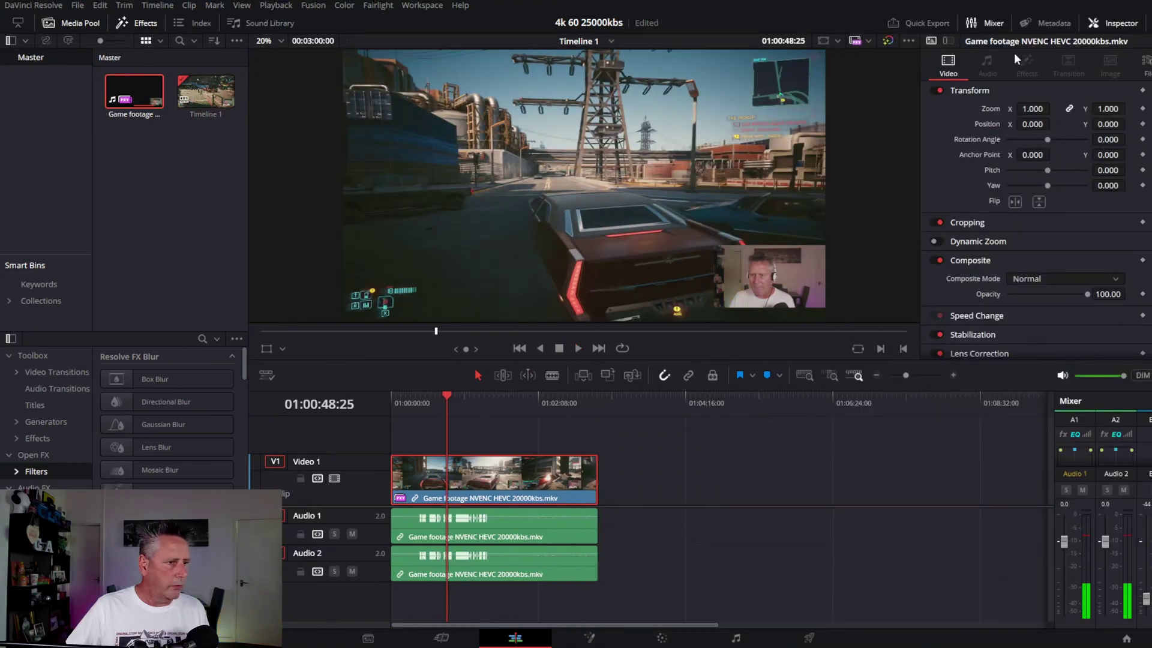
On the Deliver page, queue an MP4 H.264 3840x2160 export named 'vec 4k h264'.
left_click(809, 637)
type("ve")
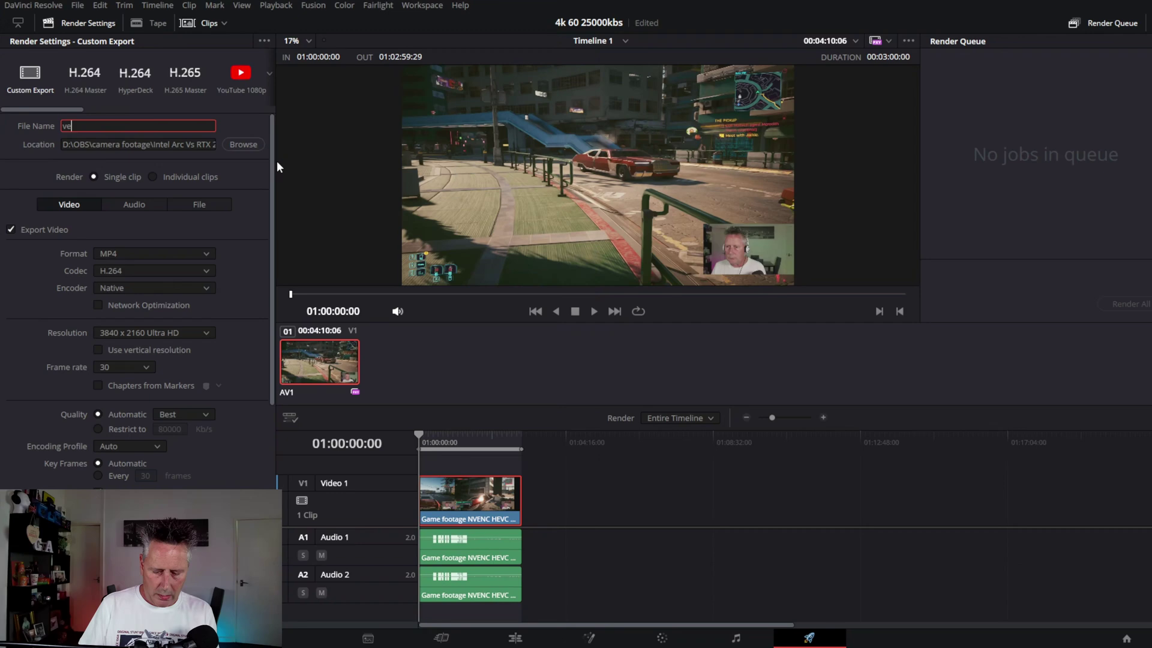
type("c 4k h264")
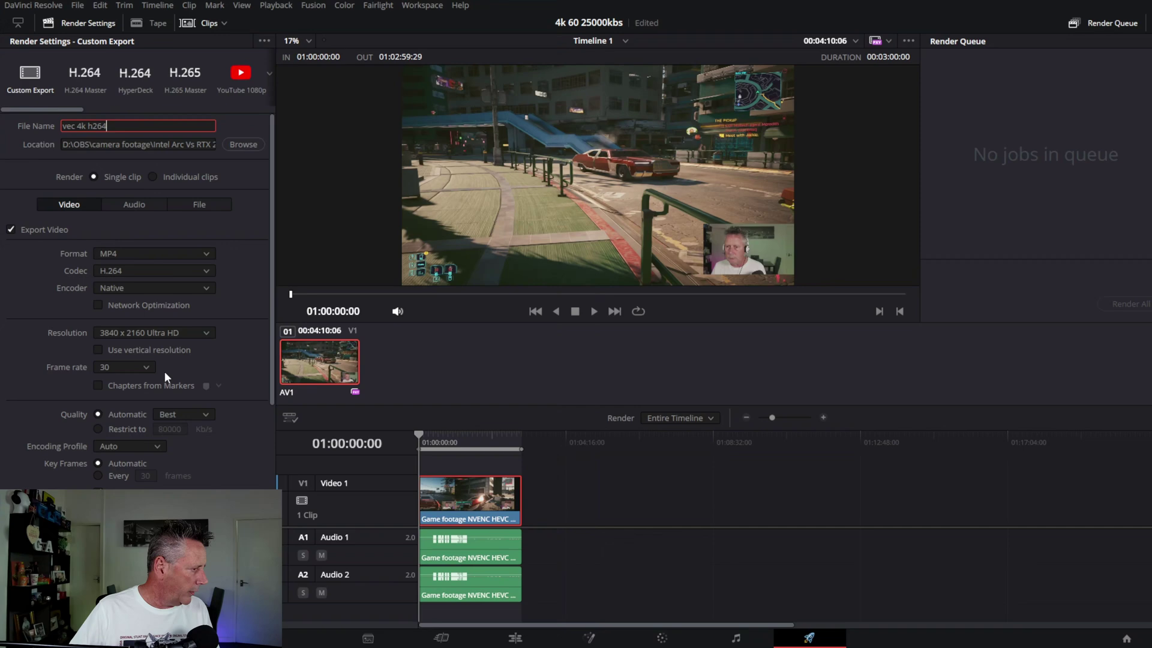
left_click(240, 627)
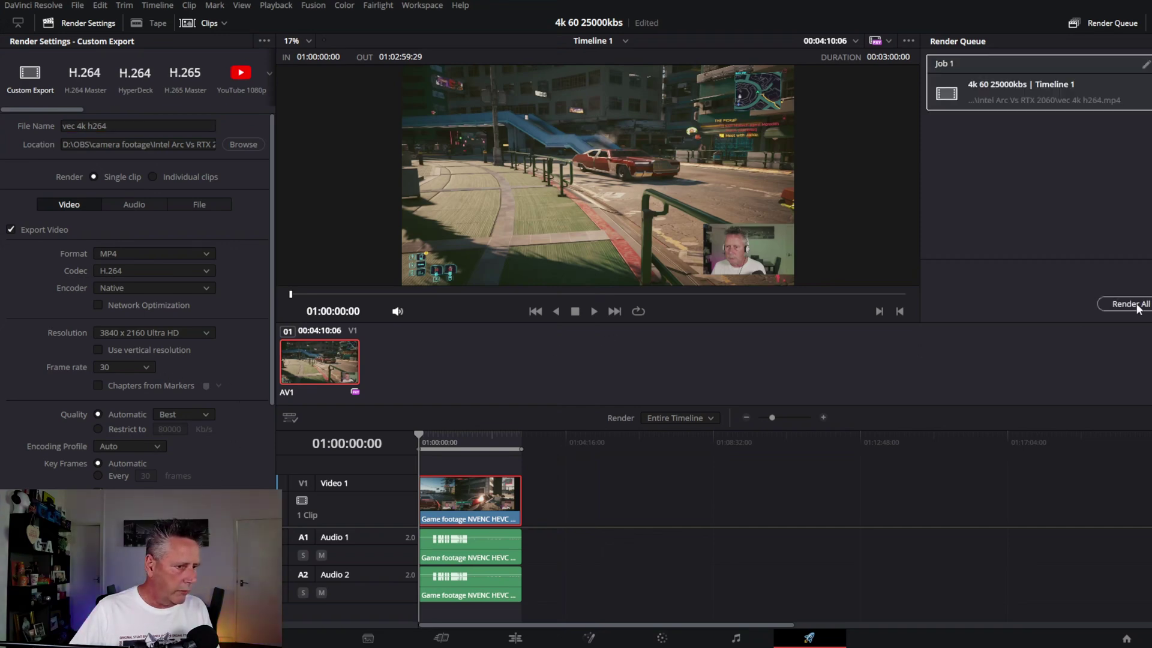
Render the queued H.264 job while monitoring GPU load, finishing in 00:03:44.
left_click(1132, 304)
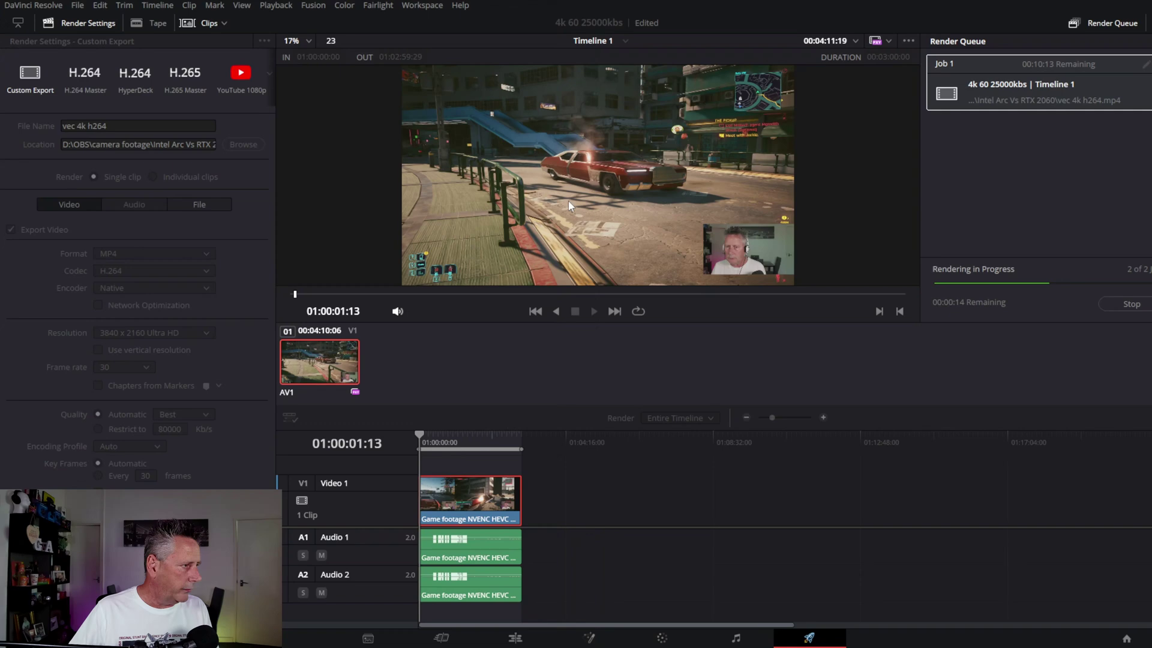
key("alt+Tab")
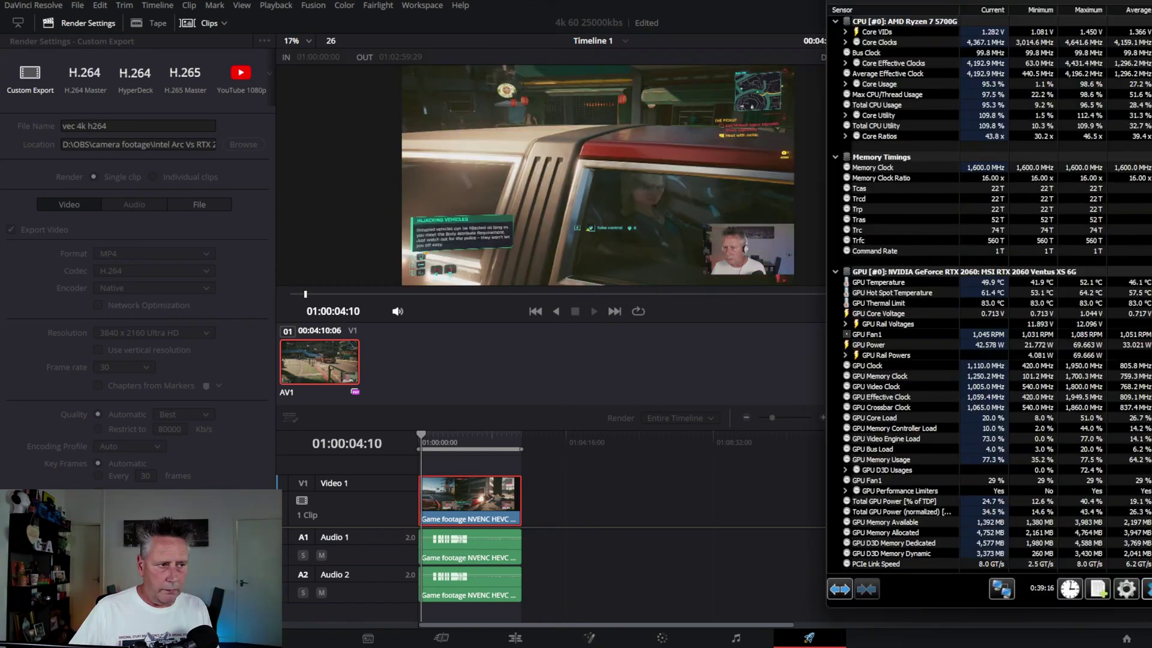
key("alt+Tab")
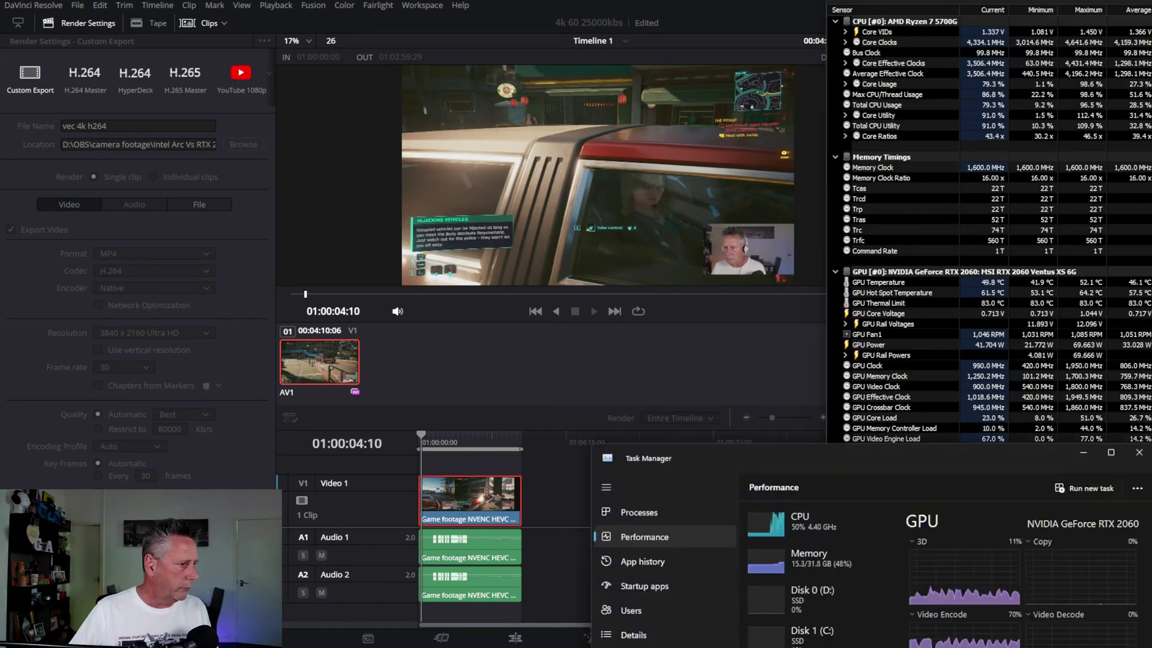
left_click_drag(879, 468, 328, 160)
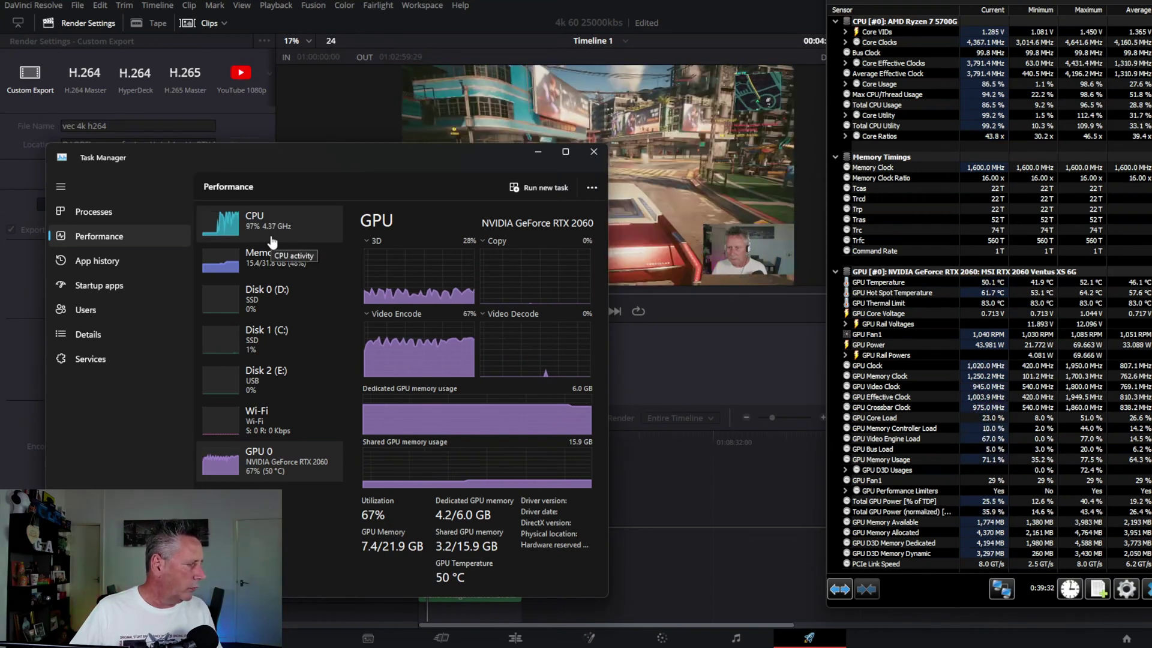
left_click_drag(297, 156, 516, 307)
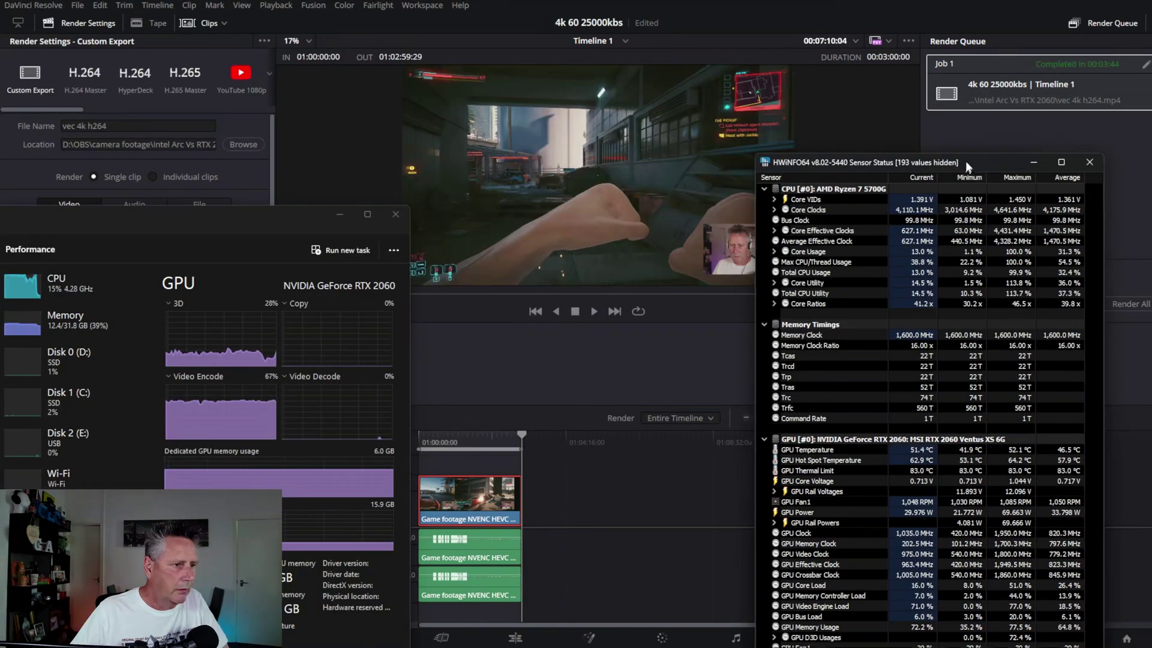
left_click_drag(966, 160, 1030, 86)
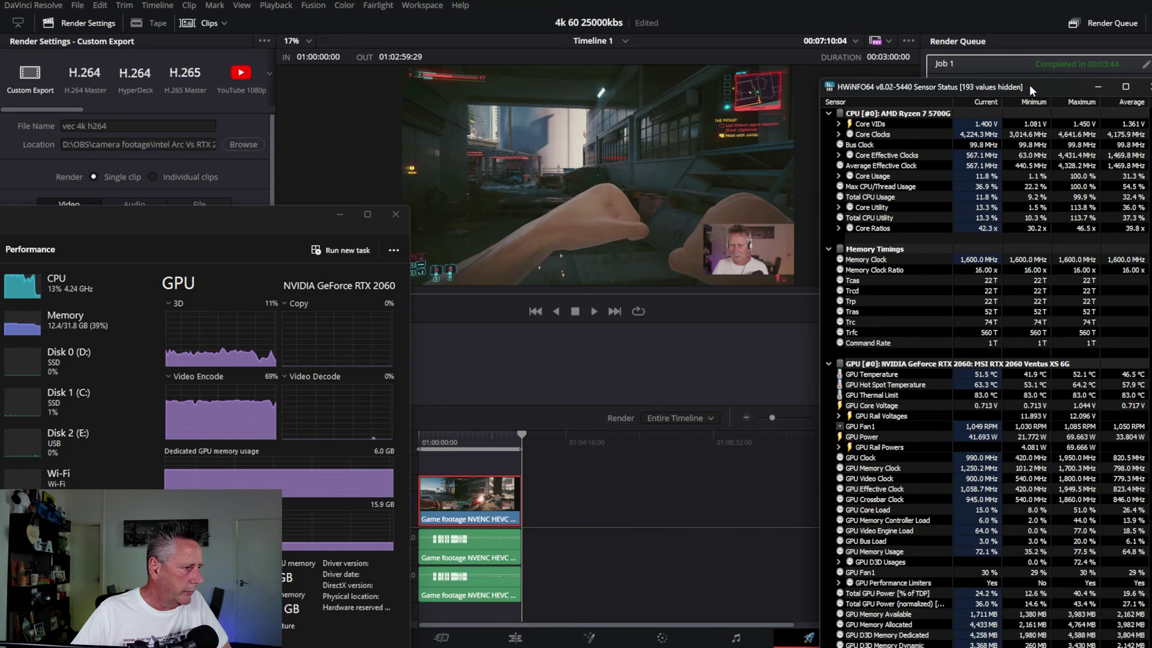
left_click(1001, 66)
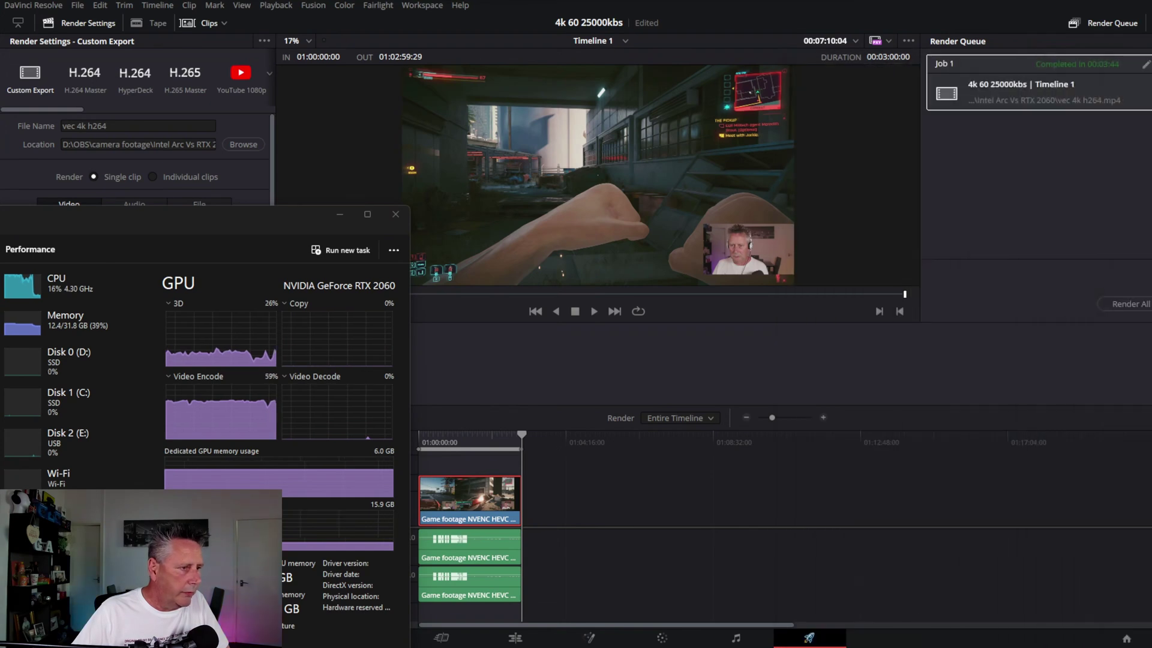
Return the playhead to the start and rename the output file to 'vec 4k h265'.
left_click(654, 427)
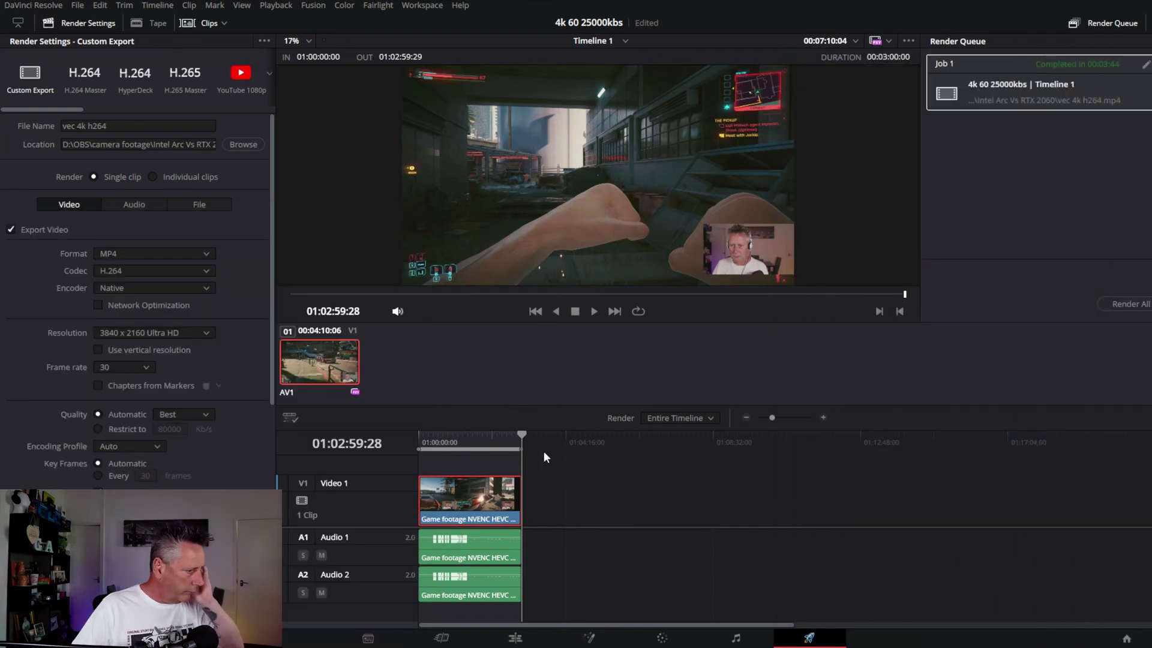
key("Home")
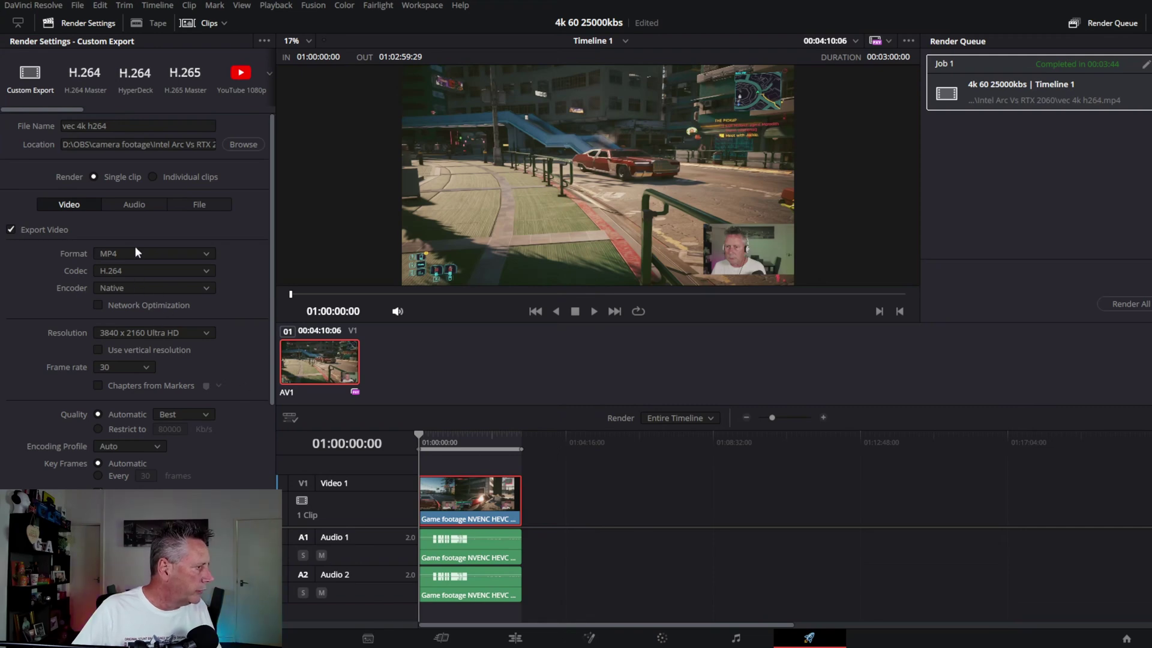
left_click(126, 124)
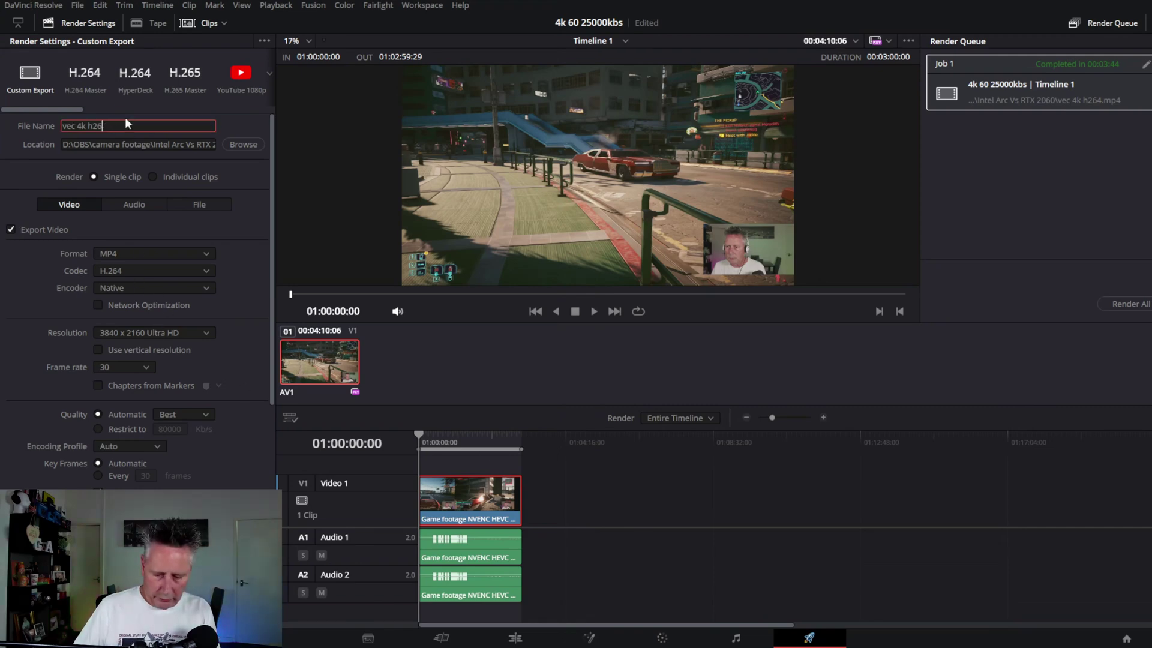
type("5")
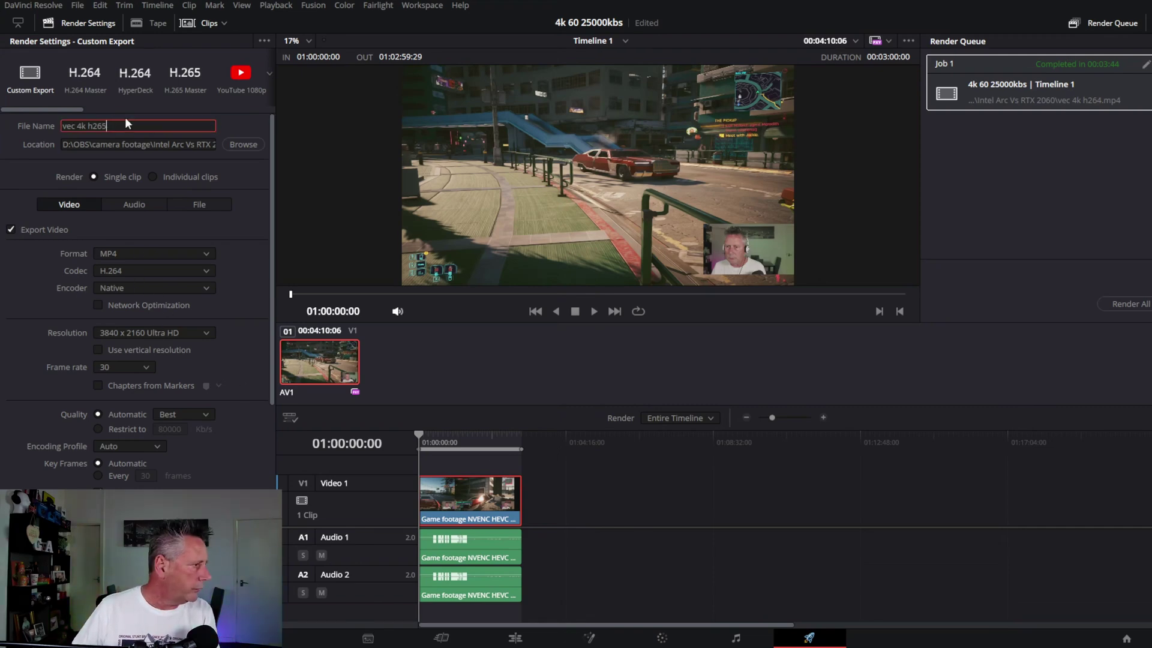
Switch the codec to H.265, add the job to the queue and render it alone.
left_click(207, 273)
left_click(202, 300)
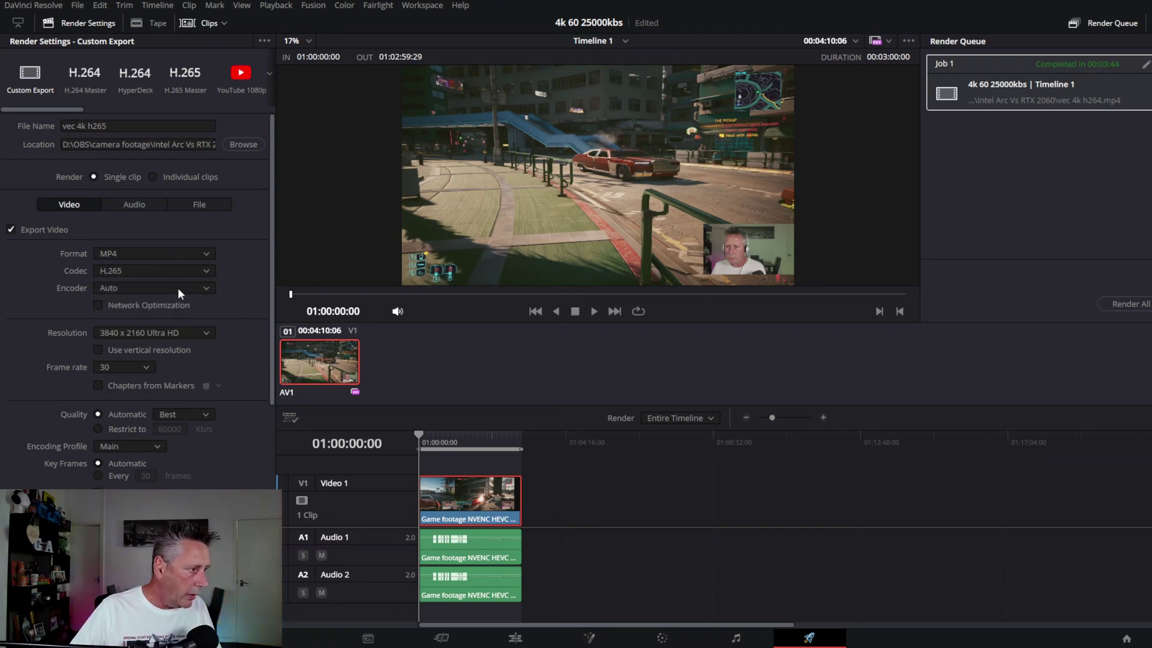
scroll(205, 471, "down", 5)
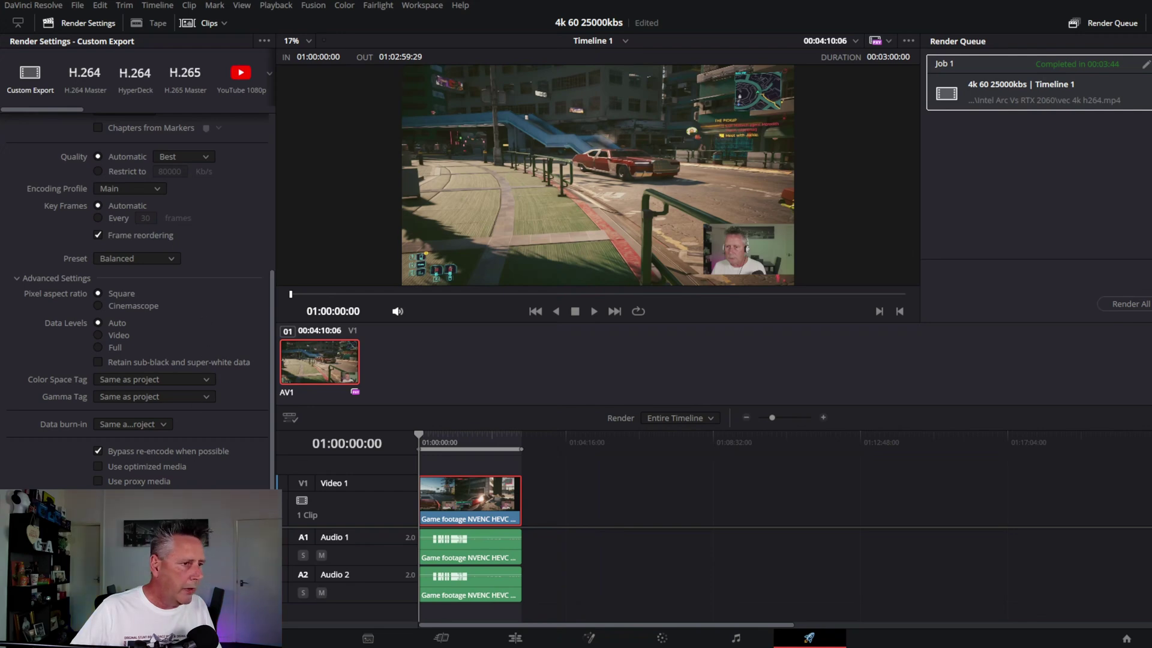
left_click(180, 627)
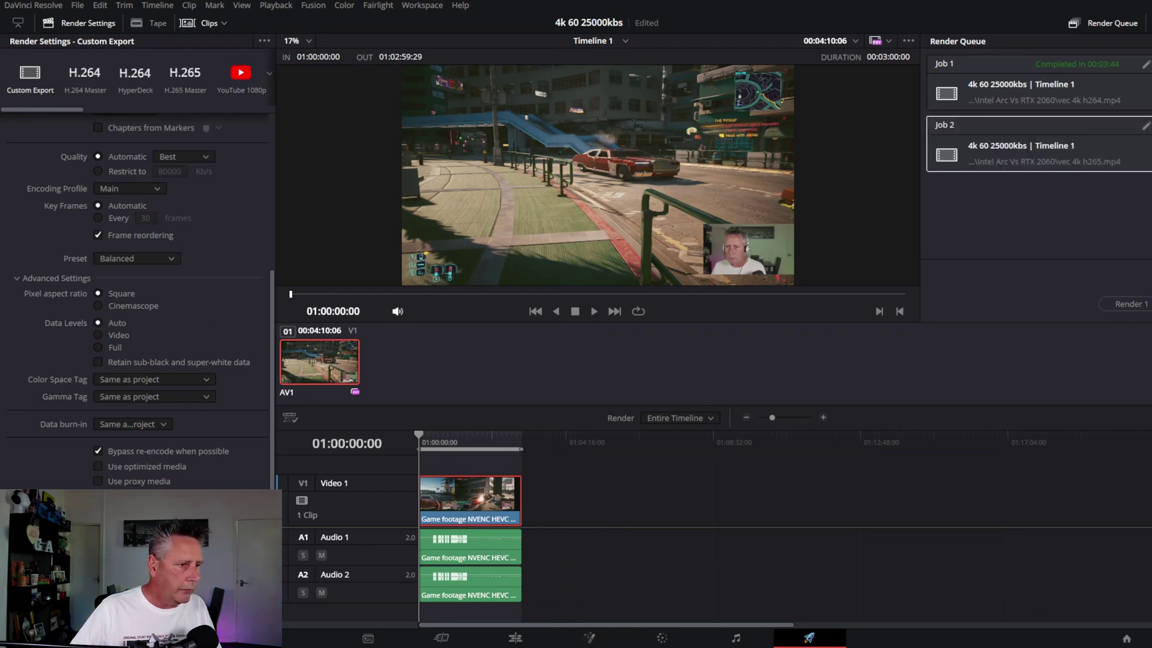
left_click(1113, 308)
Monitor the H.265 render in Task Manager and HWiNFO until Job 2 completes in 00:02:54.
key("ctrl+shift+Escape")
left_click_drag(818, 134, 192, 202)
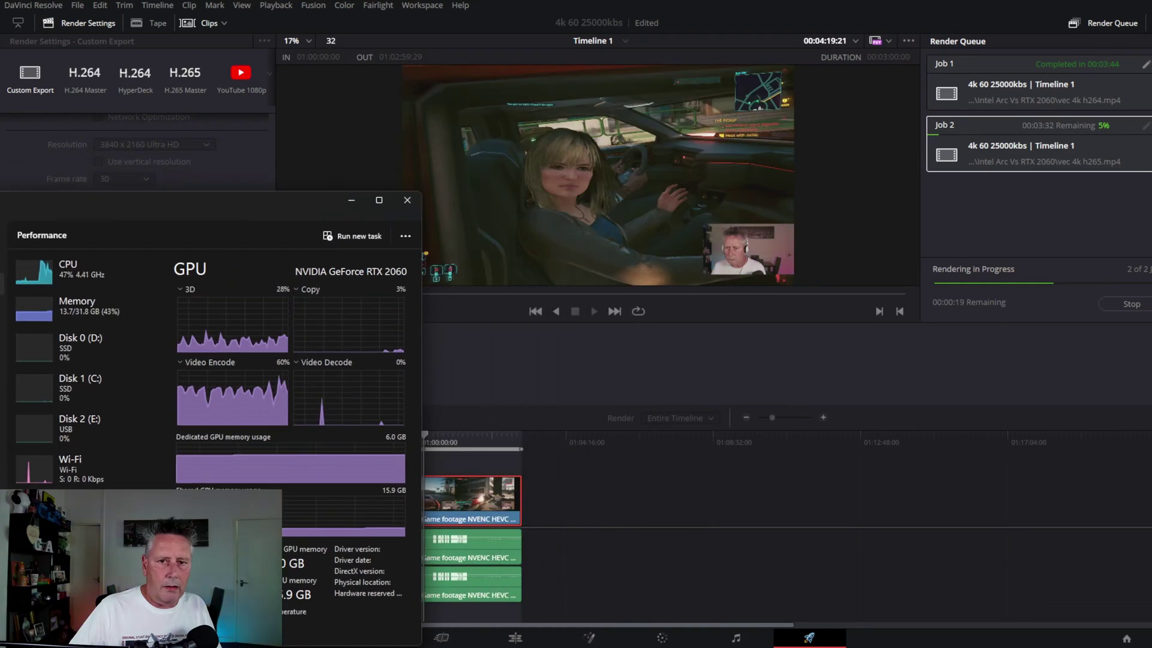
key("alt+Tab")
left_click_drag(1056, 24, 1086, 23)
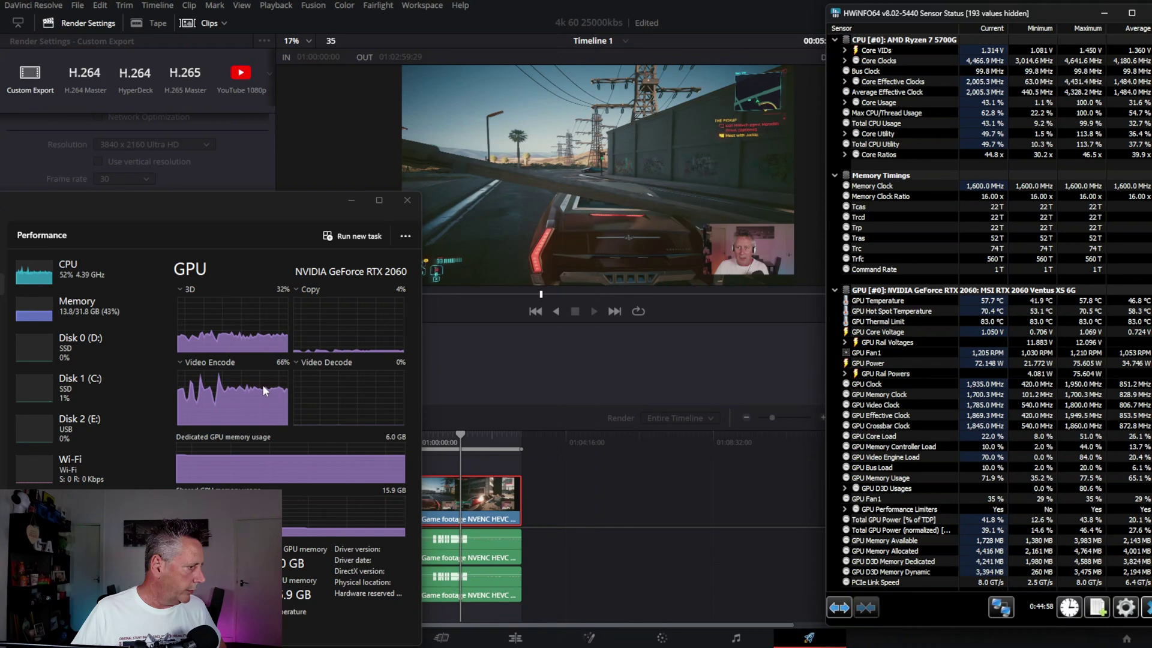
left_click_drag(954, 16, 949, 174)
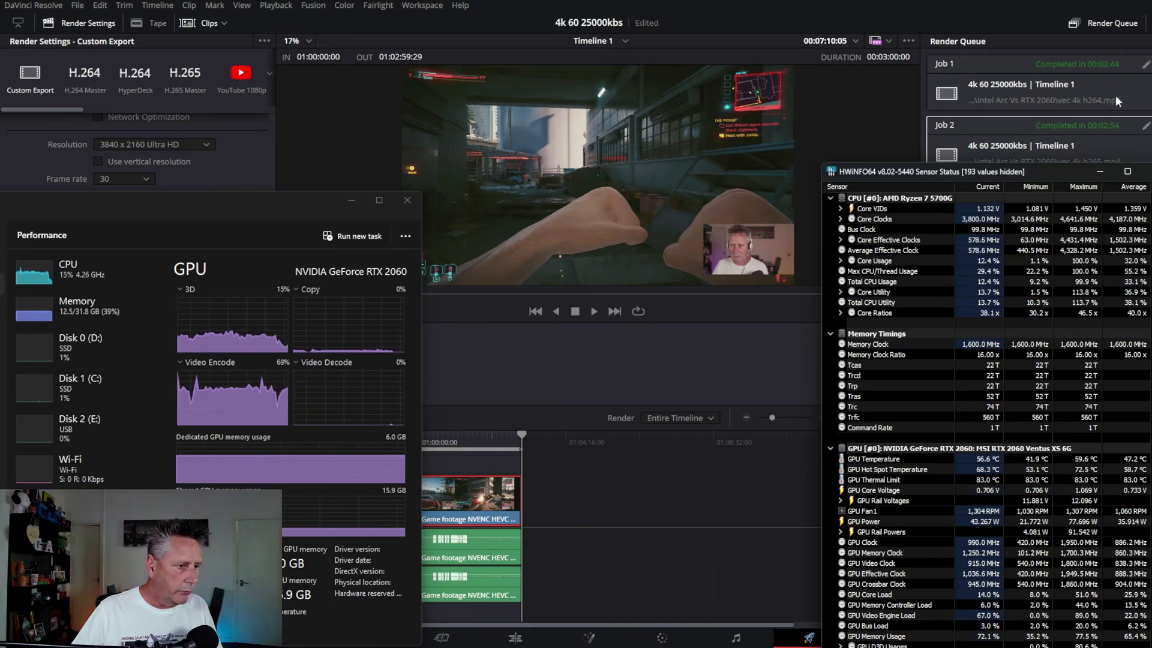
left_click_drag(979, 170, 982, 33)
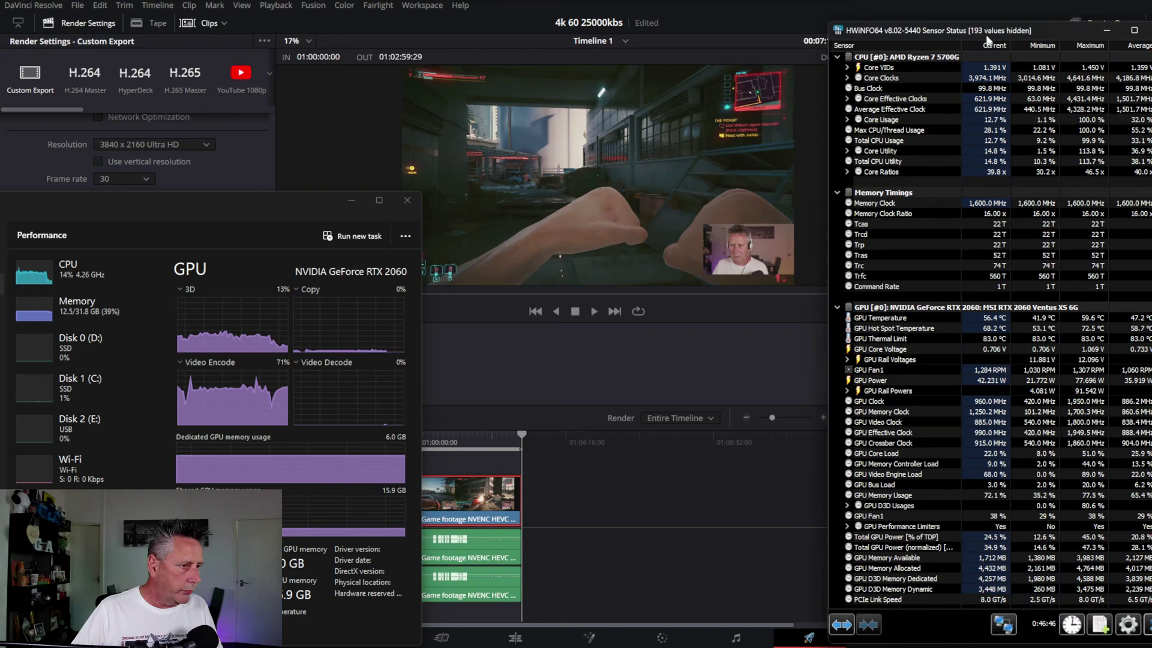
left_click(1115, 223)
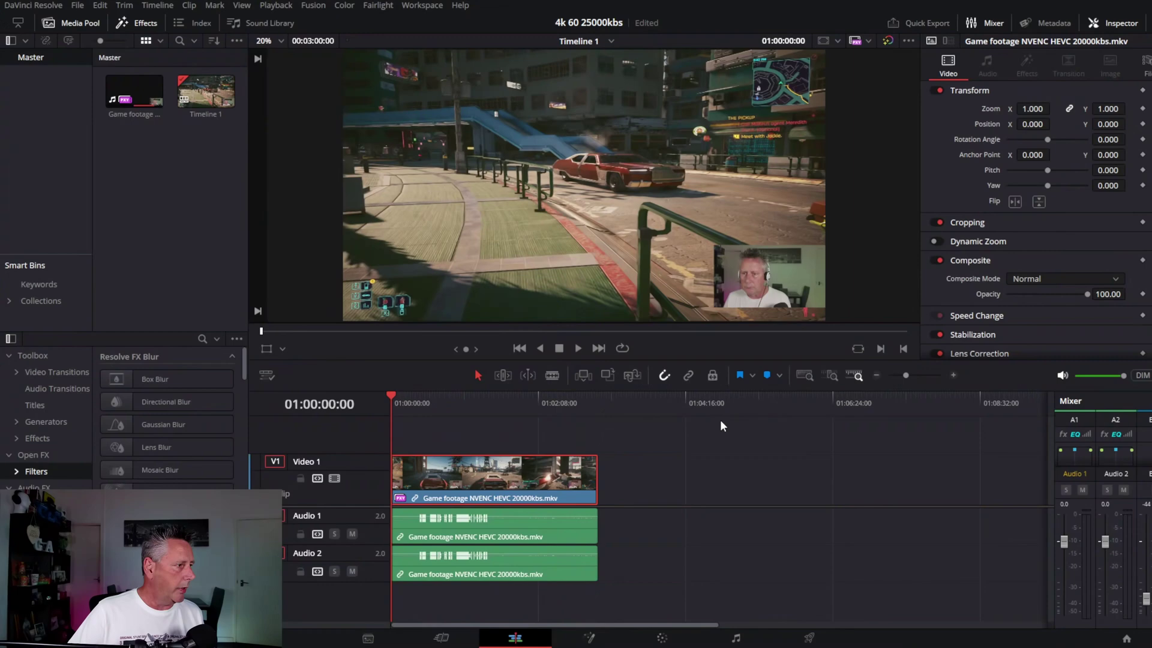
On the Deliver page, confirm the Intel Arc A380 in Memory and GPU preferences, then play the timeline.
key("shift+8")
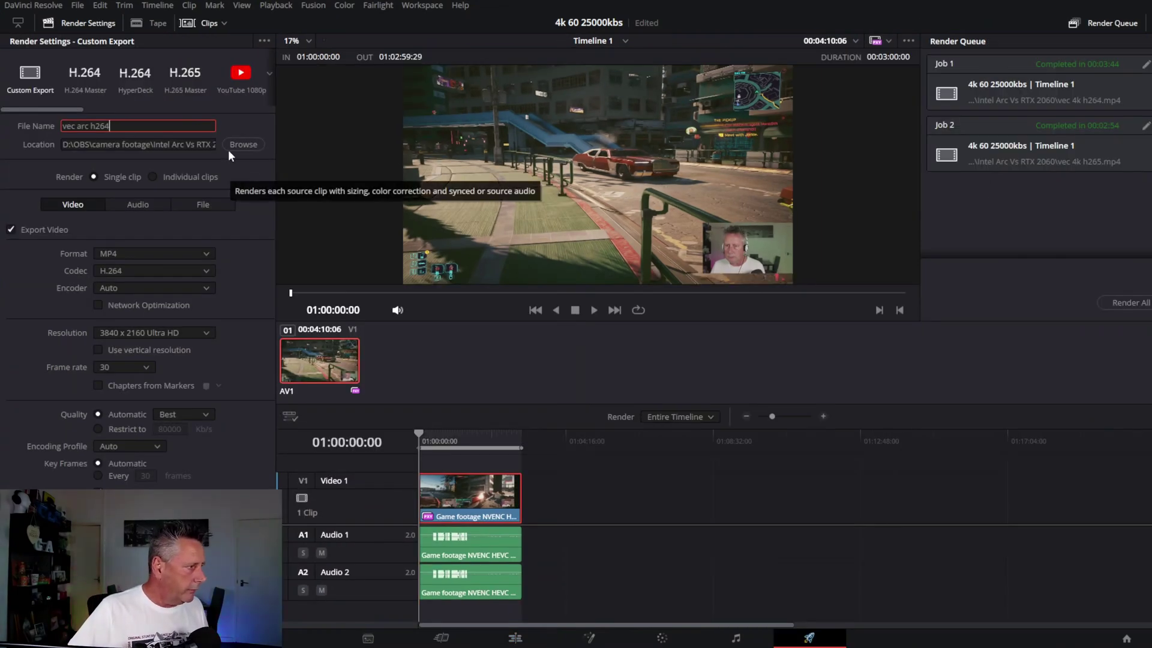
left_click(33, 5)
left_click(87, 64)
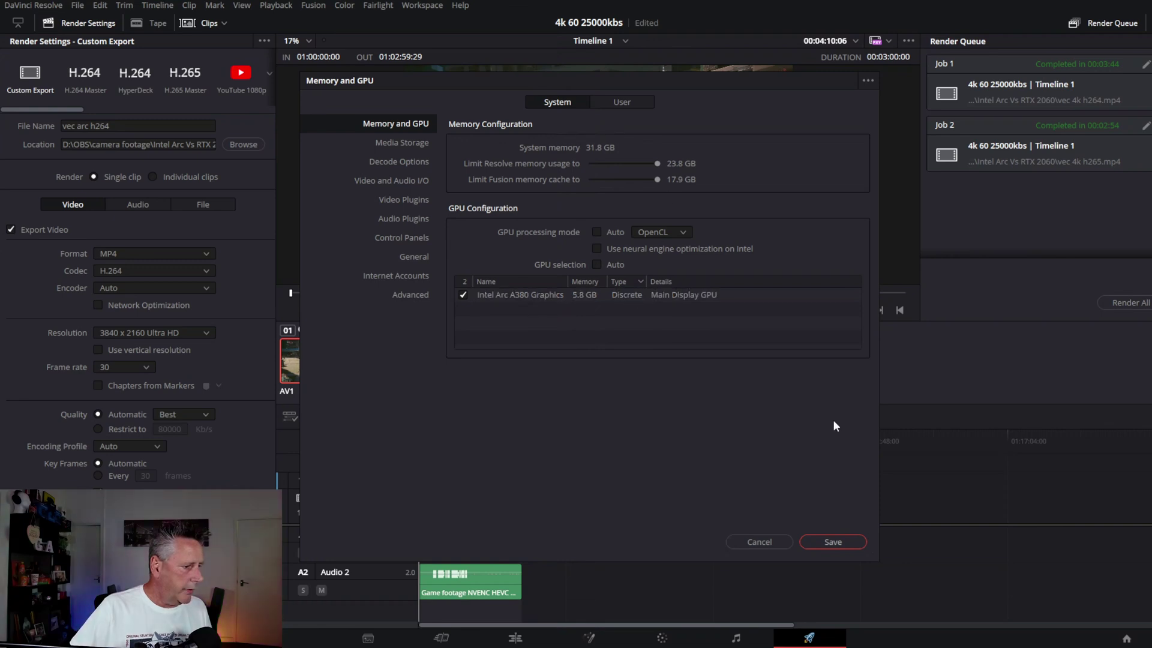
left_click(833, 542)
left_click(129, 128)
left_click(596, 309)
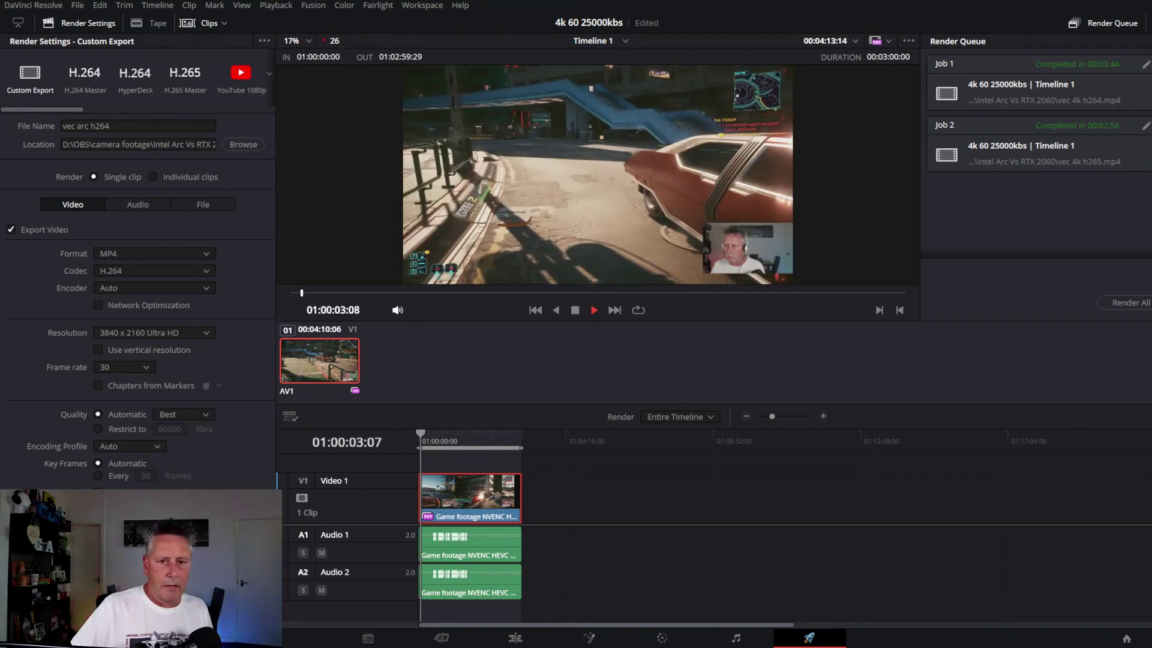
key("alt+Tab")
left_click_drag(1050, 78, 996, 26)
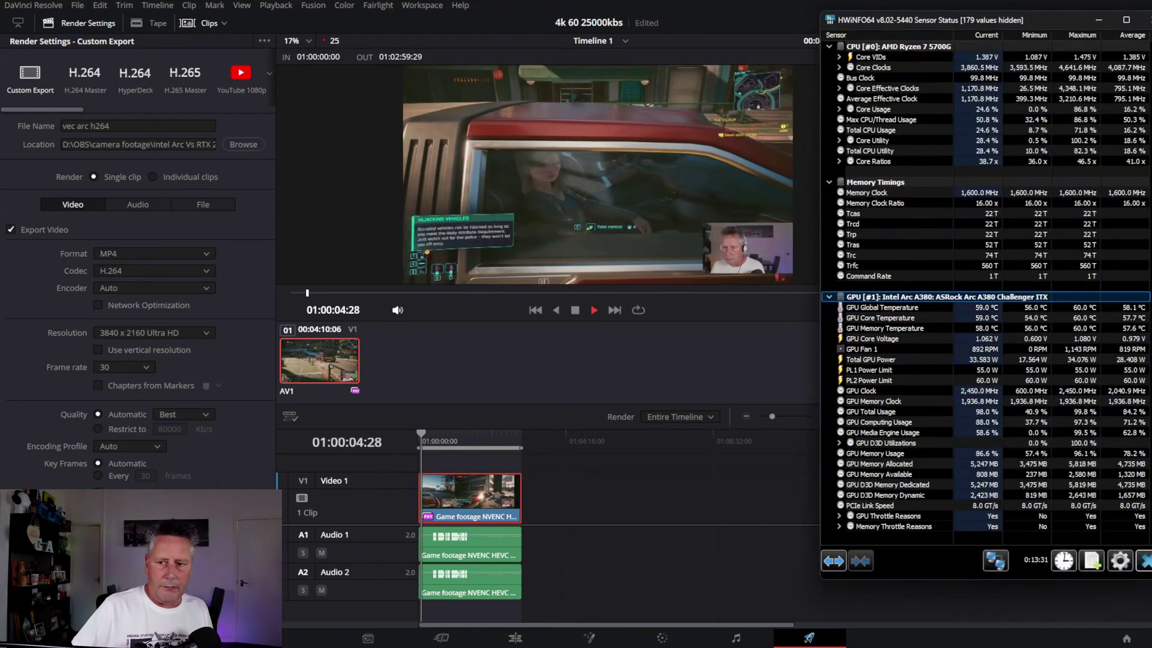
key("alt+Tab")
left_click_drag(1003, 292, 575, 292)
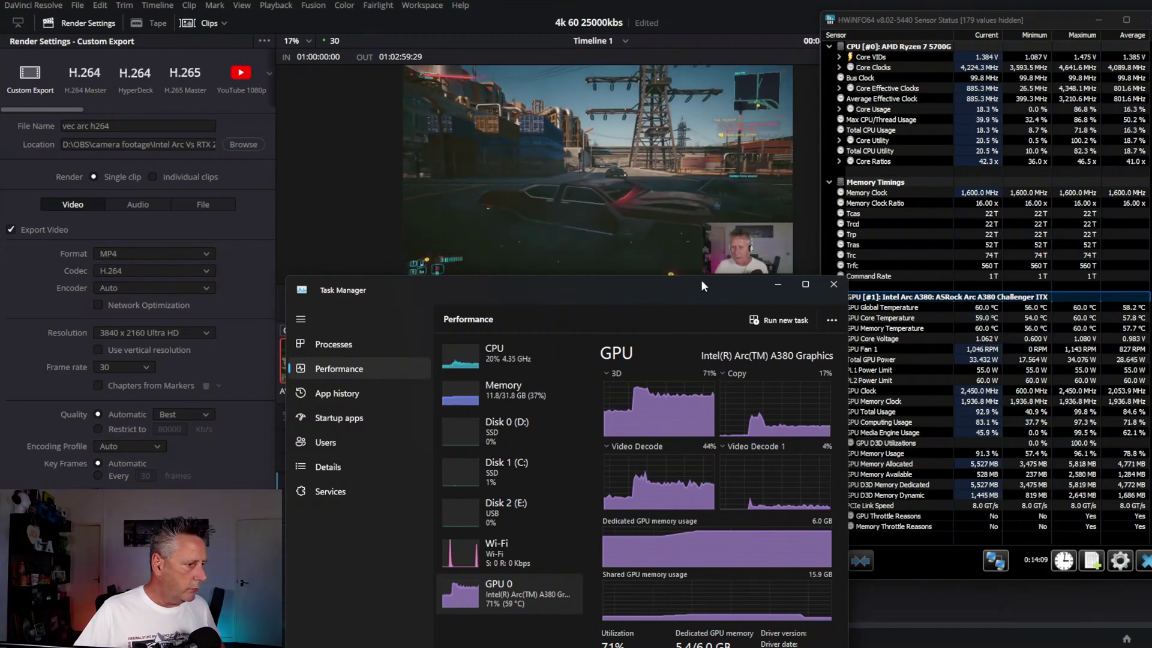
left_click(778, 284)
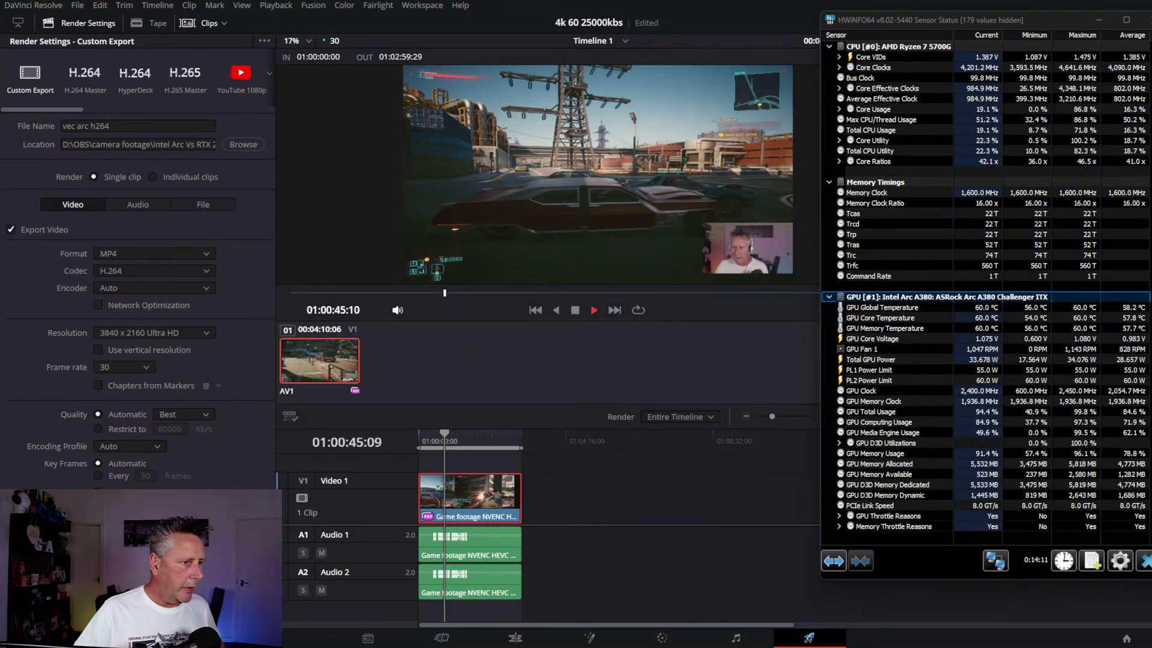
key("alt+Tab")
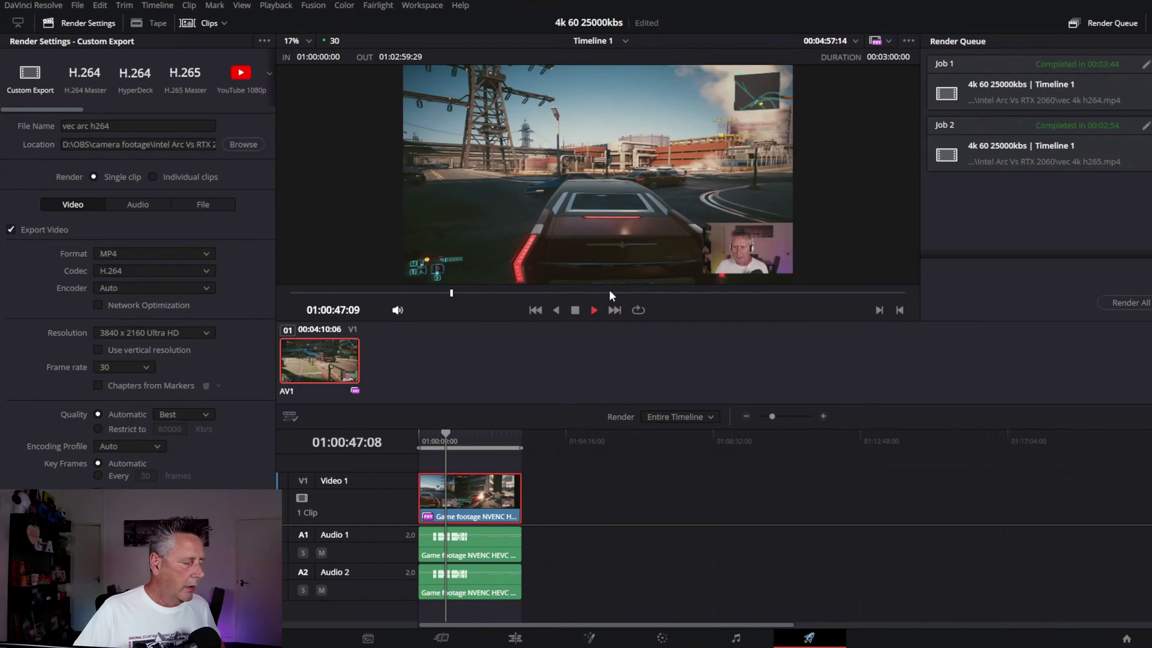
Stop playback, queue the 'vec arc h264' export as Job 3 and render it.
left_click(114, 124)
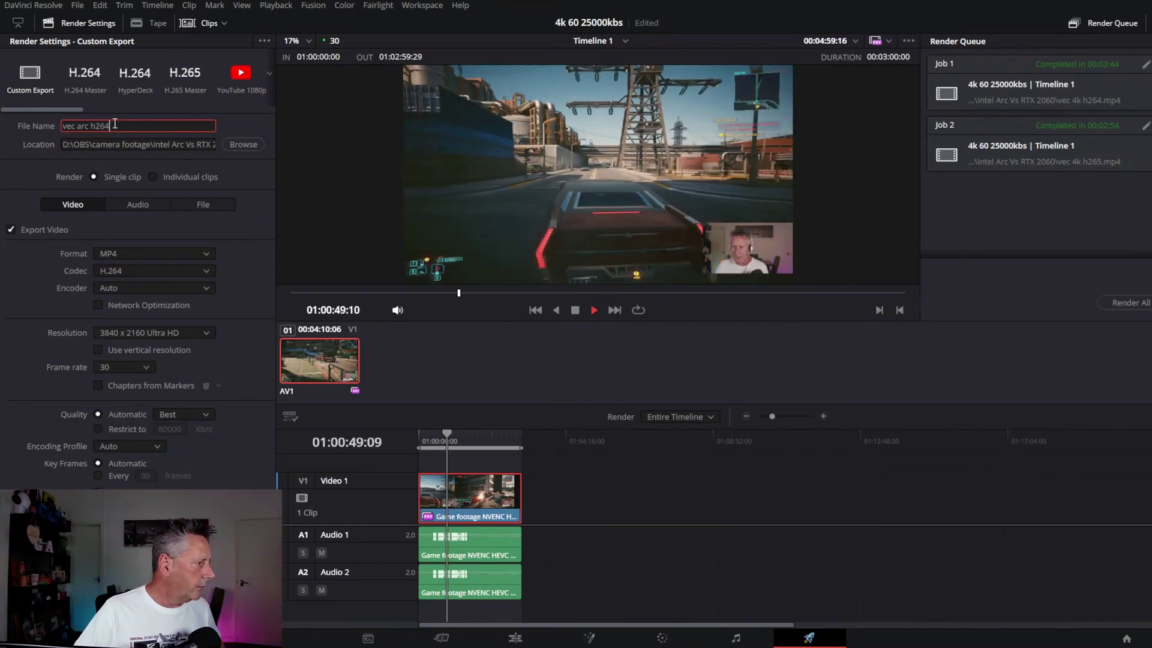
left_click(575, 310)
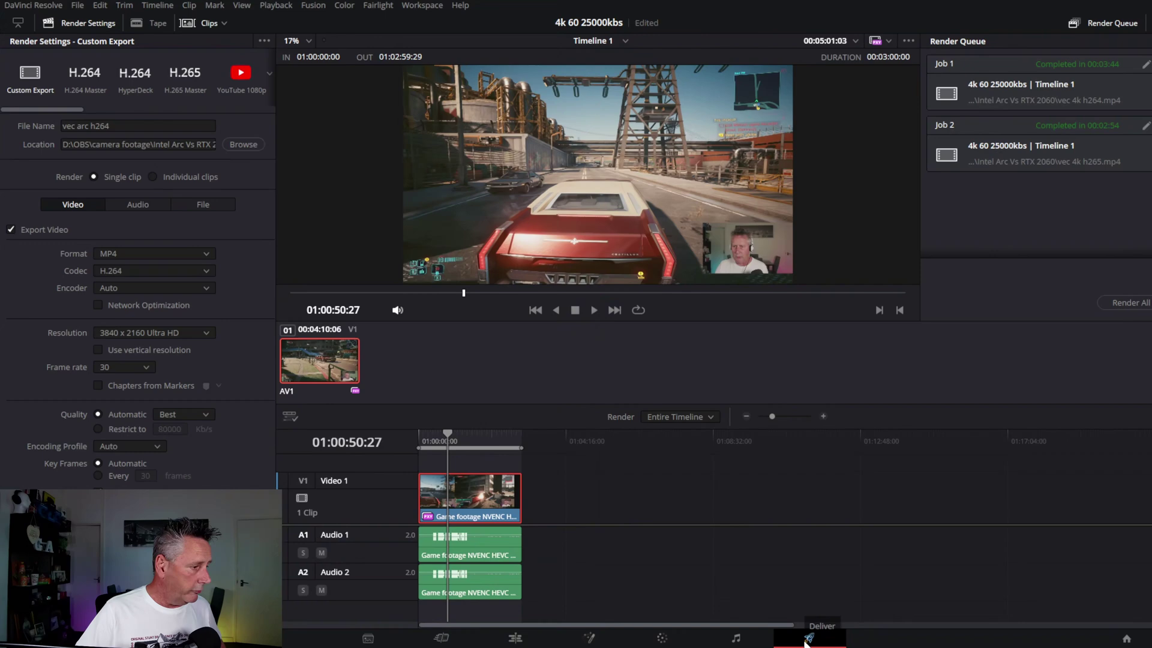
left_click(113, 126)
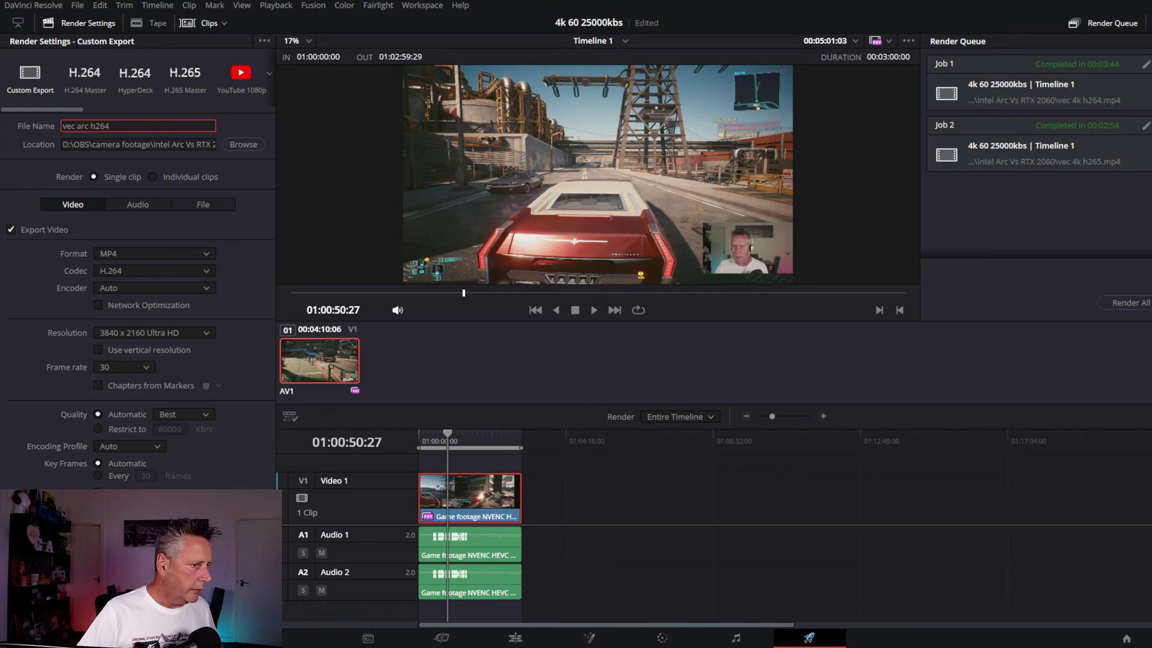
left_click(198, 627)
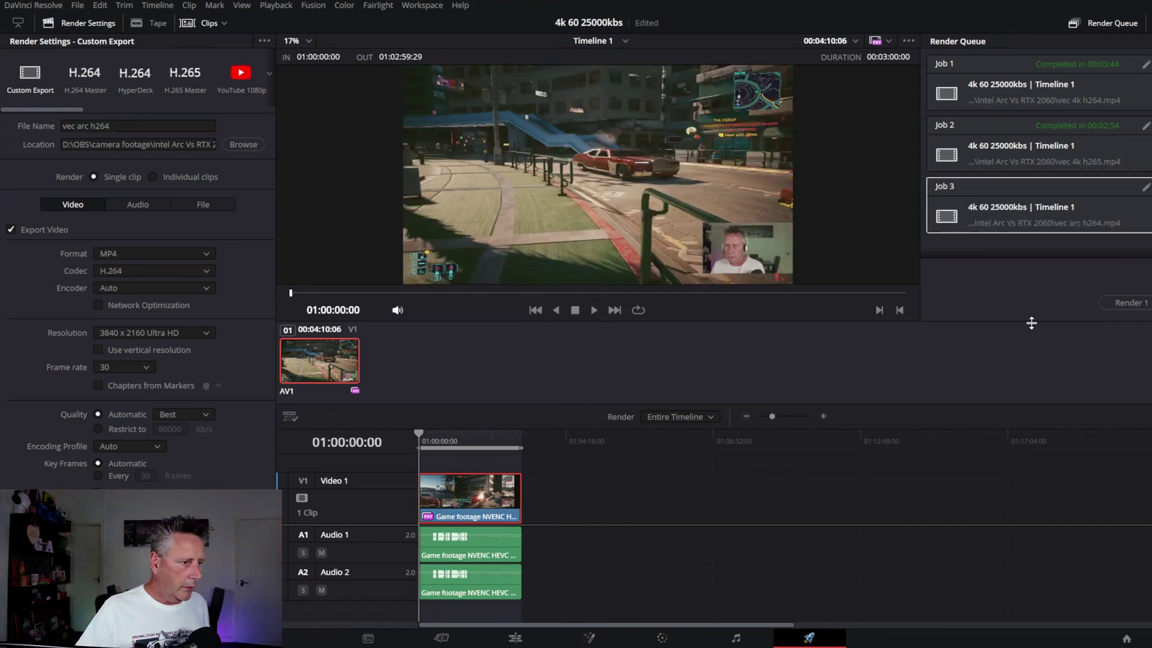
left_click(1120, 304)
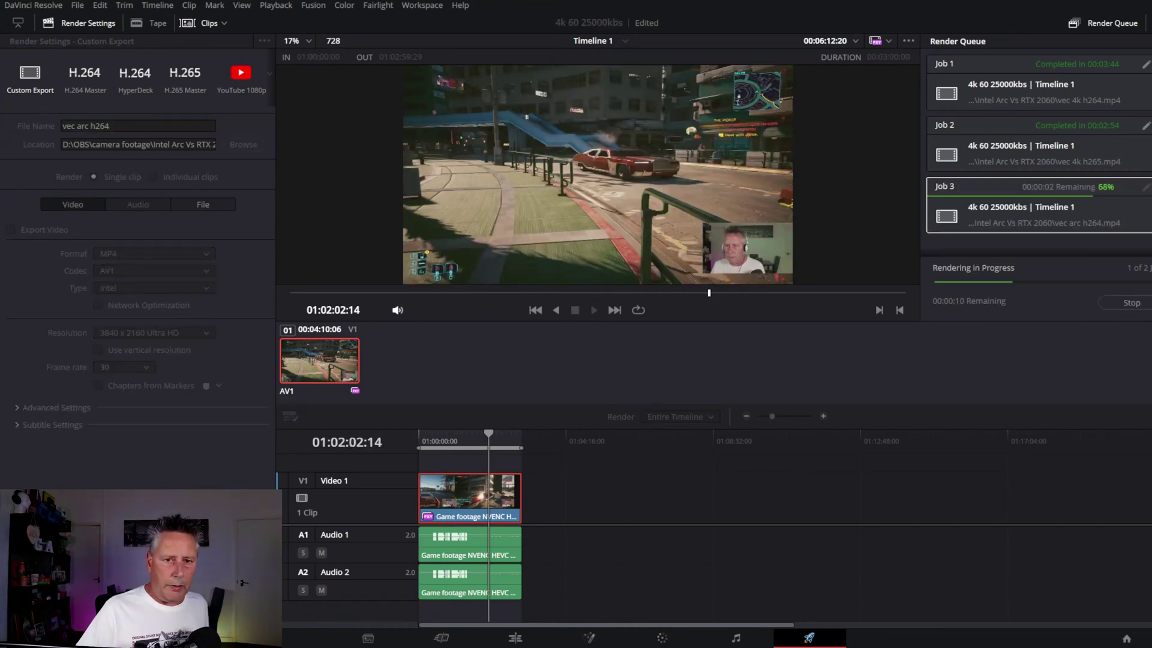
Arrange HWiNFO64 and Task Manager's GPU 0 graphs side by side, then bring up OBS Stats.
key("alt+Tab")
left_click_drag(1071, 20, 993, 20)
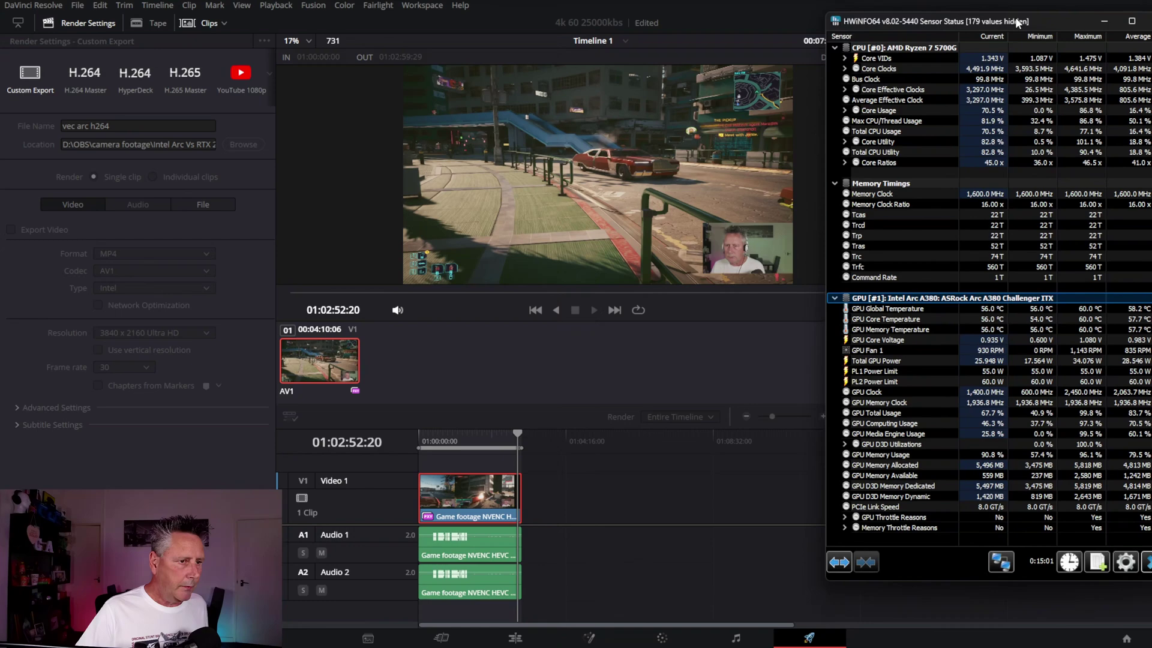
key("ctrl+shift+Escape")
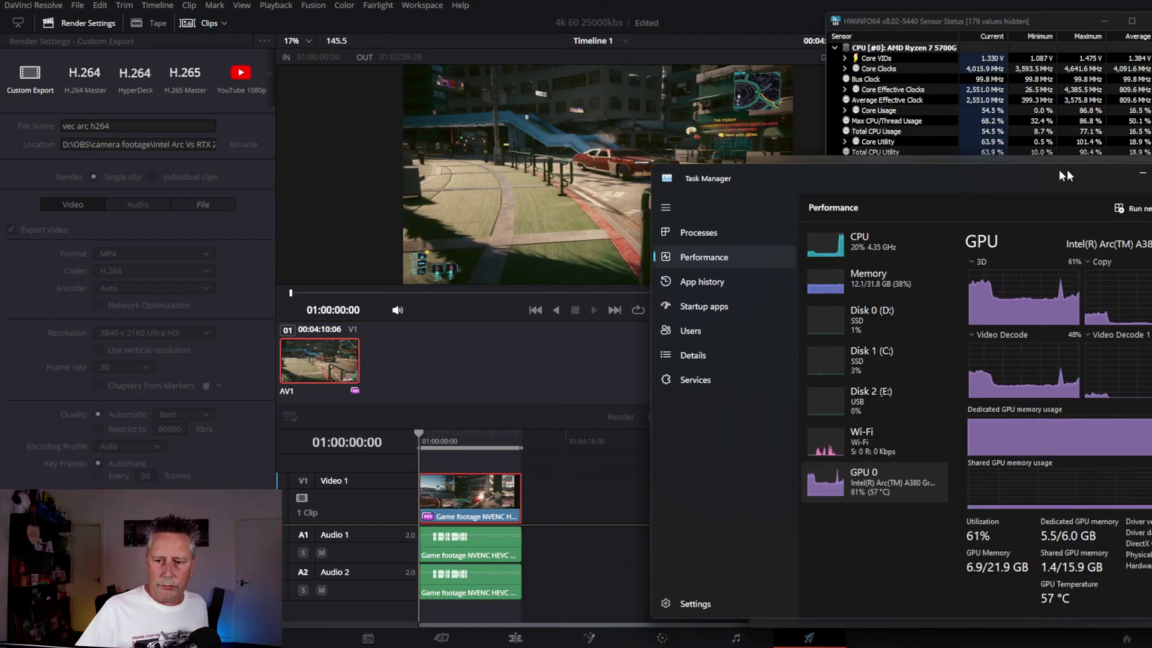
left_click_drag(1067, 169, 694, 303)
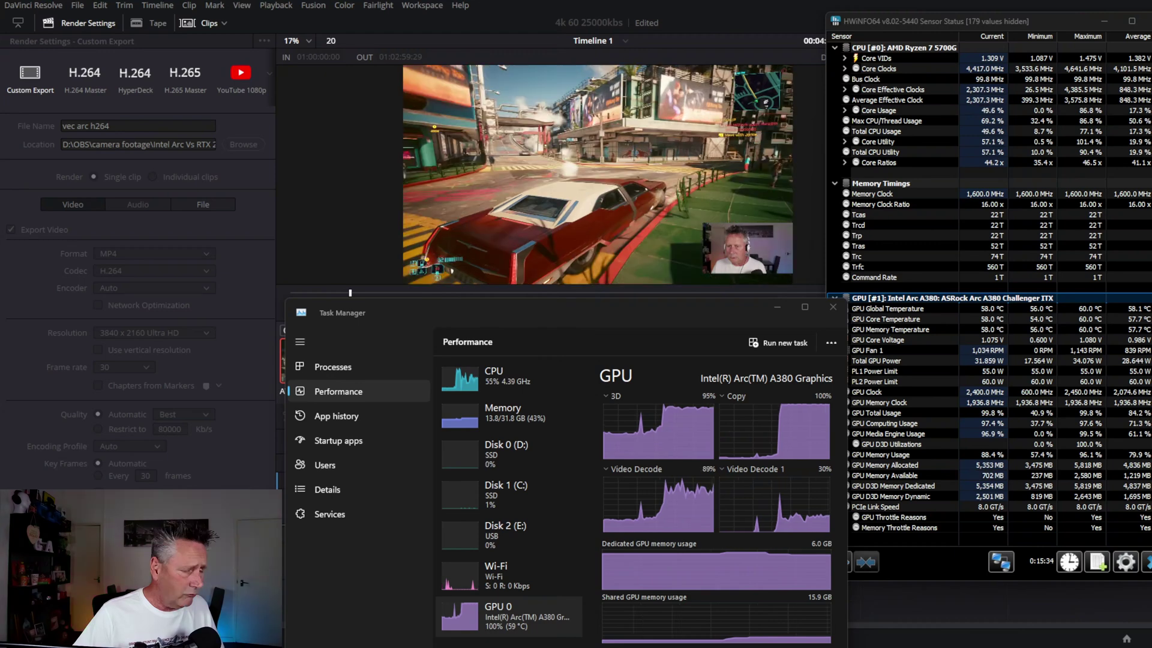
key("alt+Tab")
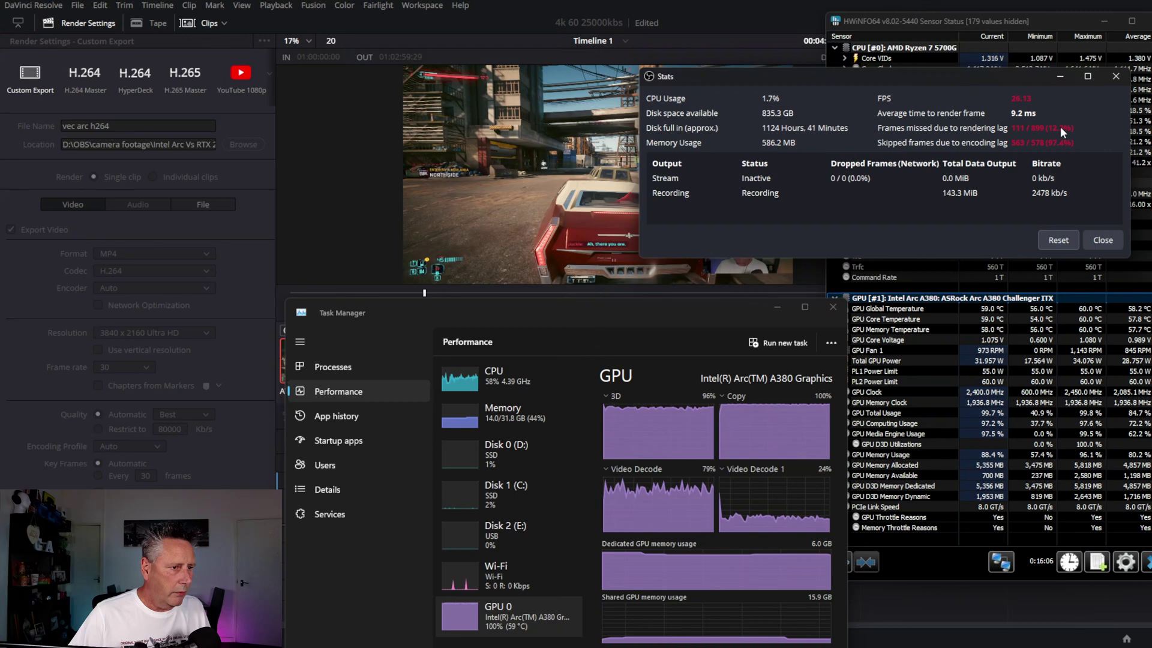
Reposition Task Manager's GPU graphs, then reset the OBS Stats counters and close the window.
left_click_drag(630, 313, 652, 231)
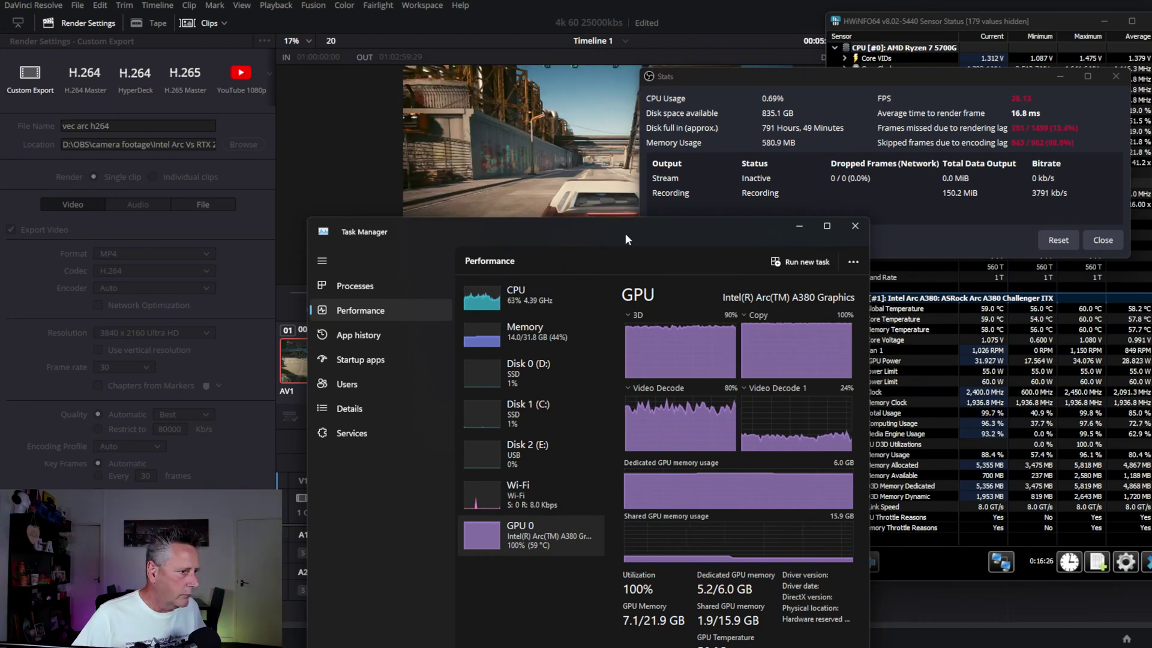
left_click_drag(625, 233, 559, 337)
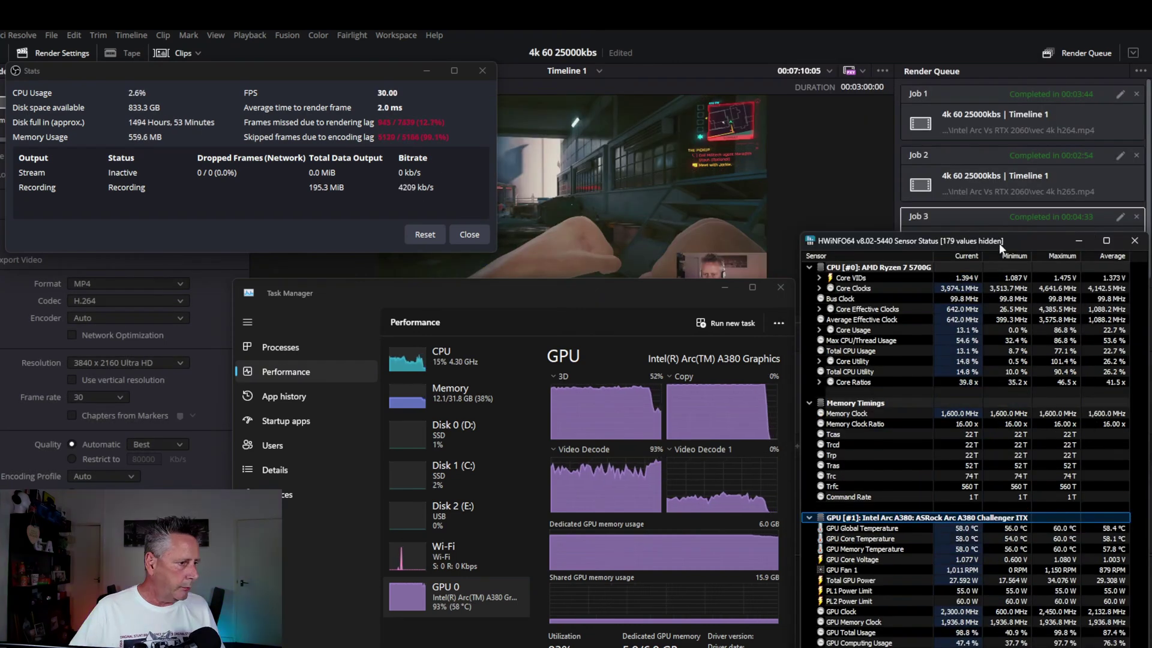
left_click(425, 235)
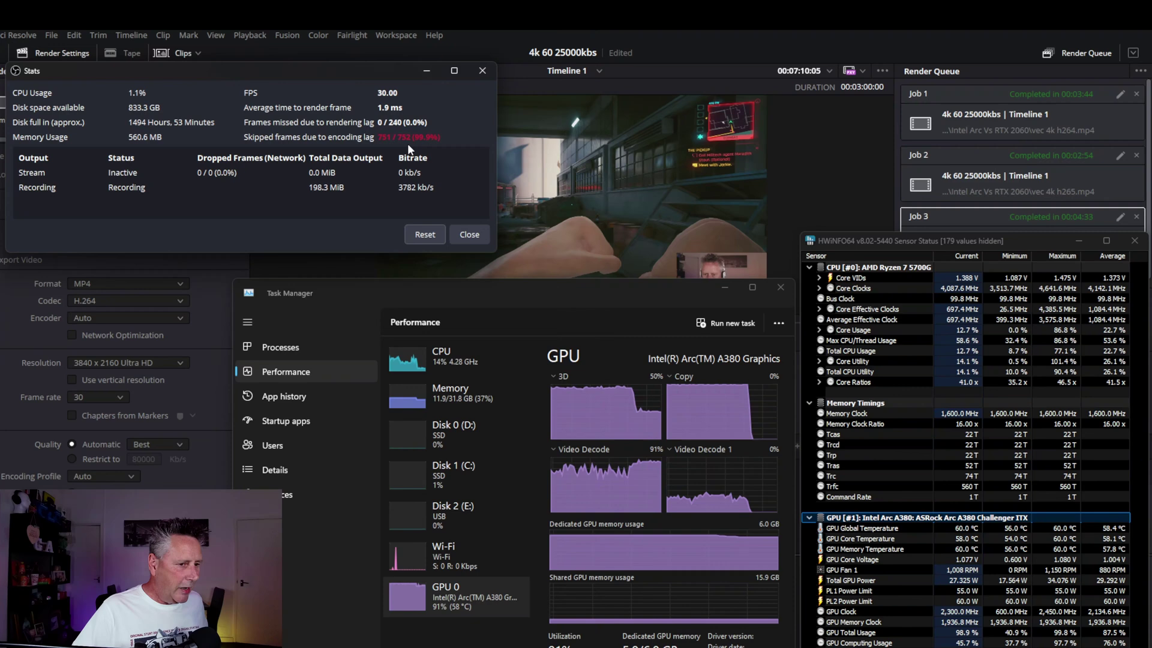
left_click(469, 234)
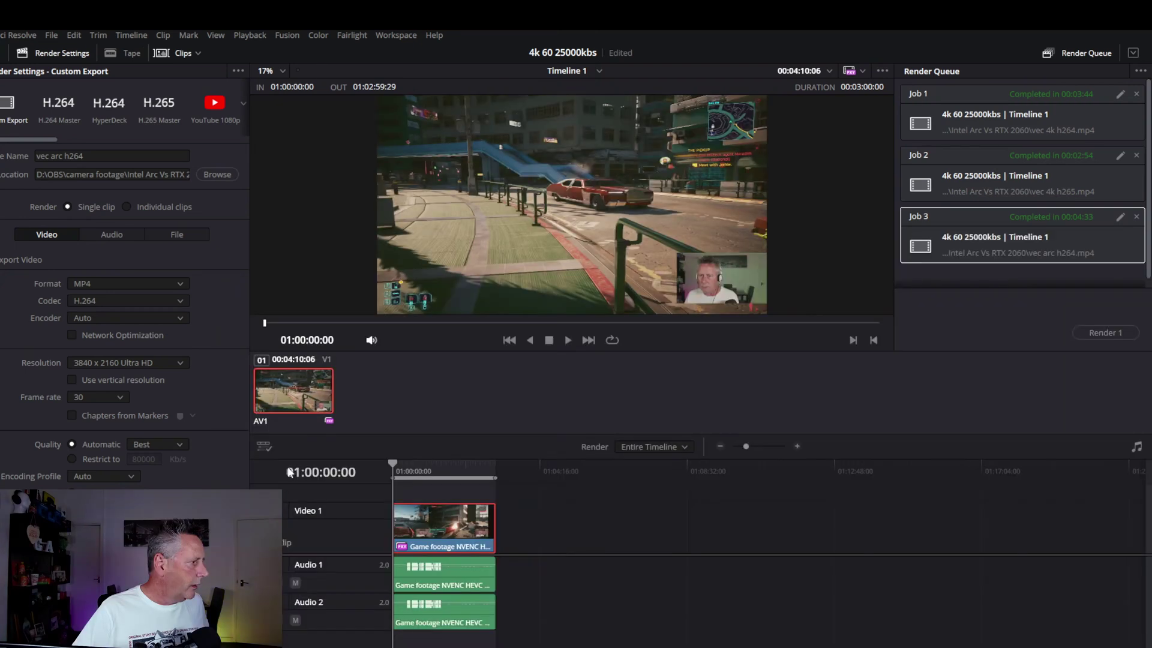
Rename the export to 'vec arc h265', set the codec to H.265, and render it as Job 4.
left_click(90, 156)
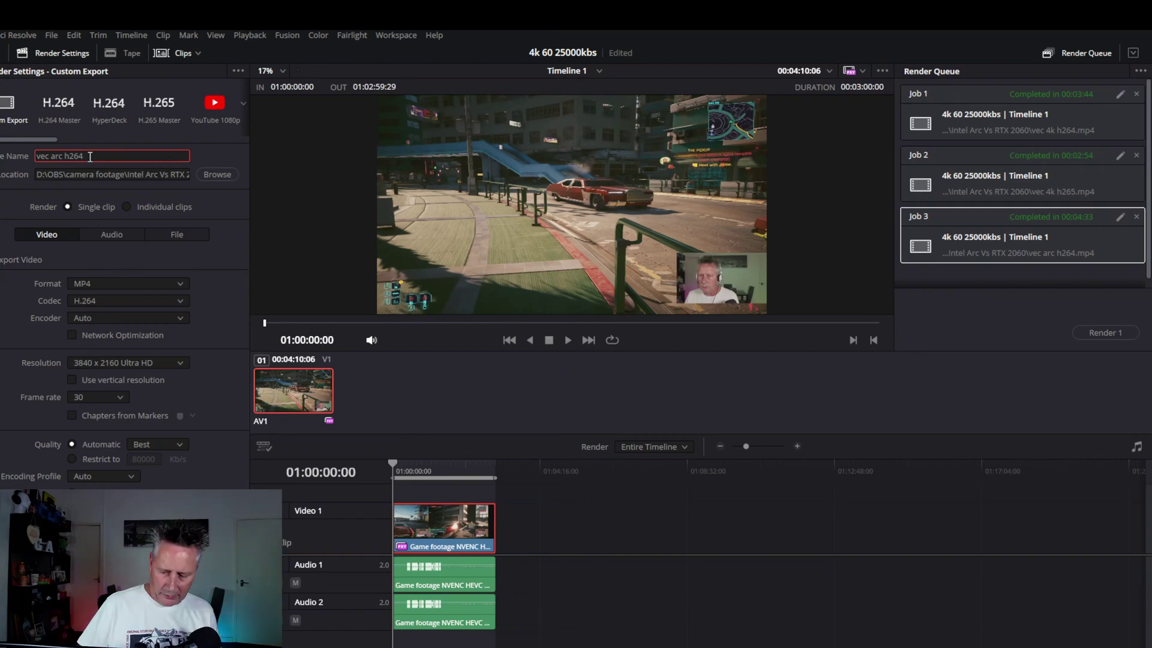
key("BackSpace")
type("5")
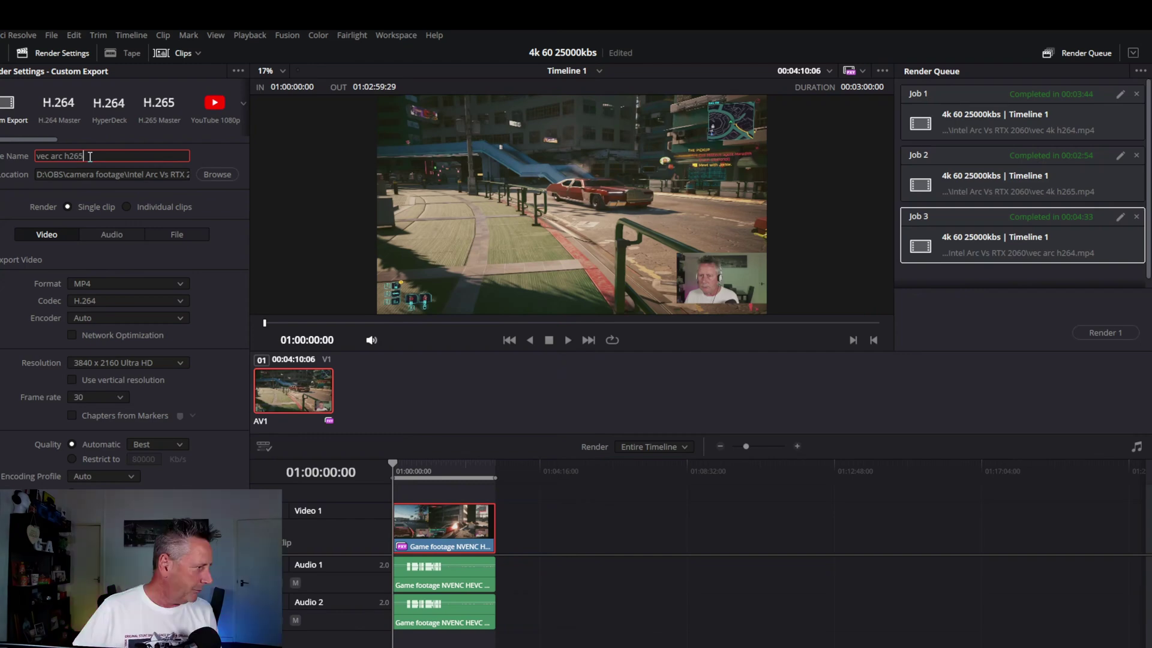
left_click(126, 300)
left_click(117, 337)
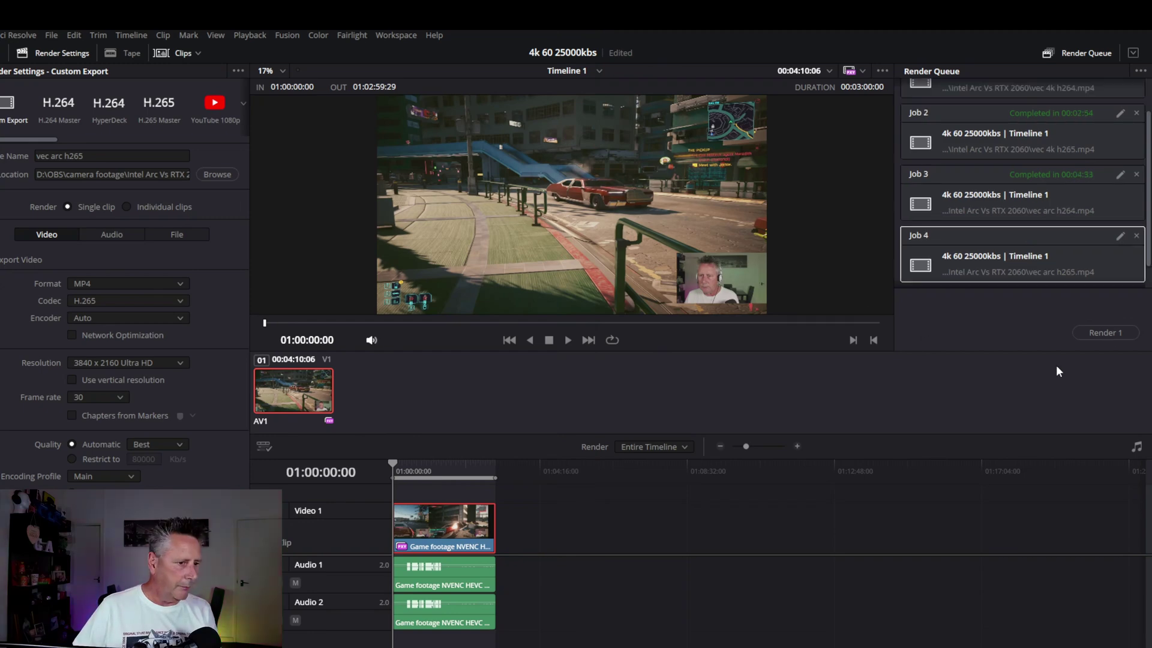
left_click(1109, 332)
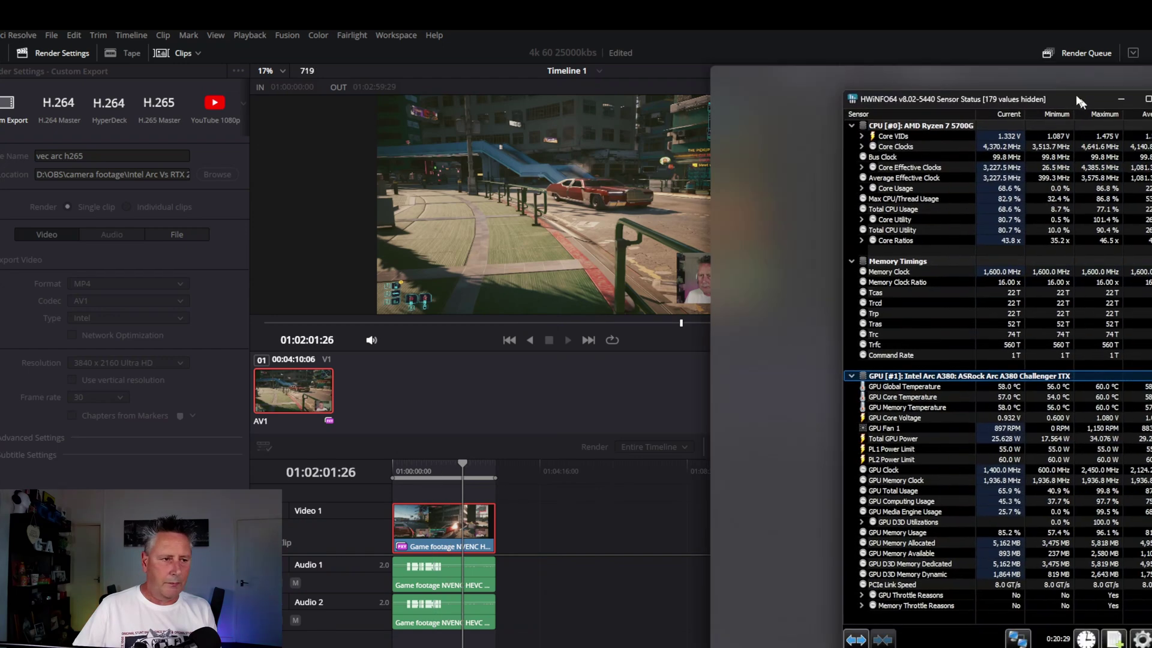
Move the HWiNFO64 sensor window up and left while Job 4 renders on the Intel Arc.
left_click_drag(1080, 102, 1027, 59)
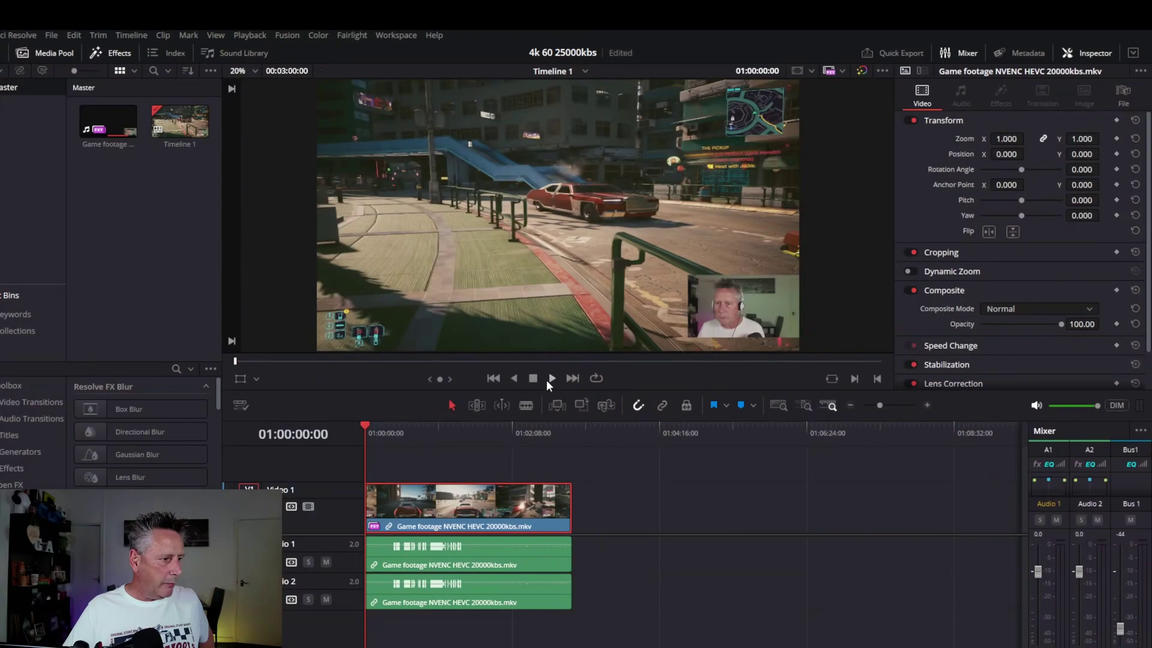
In Preferences > Memory and GPU, keep CUDA with the GeForce RTX 2060 and save.
left_click(11, 34)
left_click(31, 93)
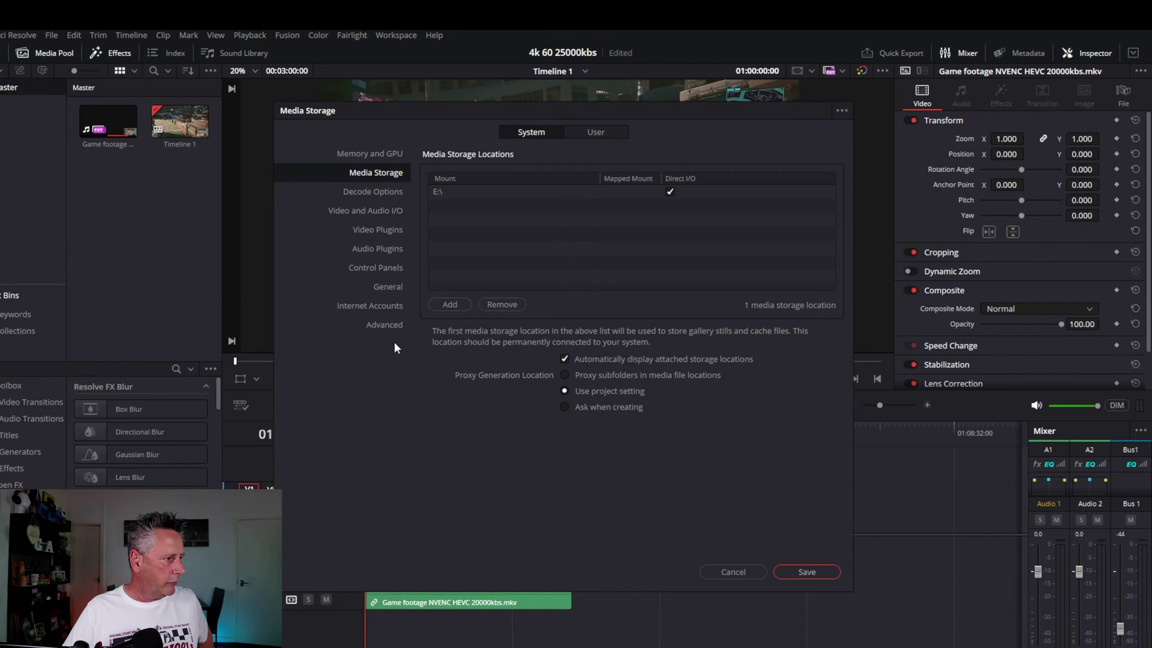
left_click(387, 154)
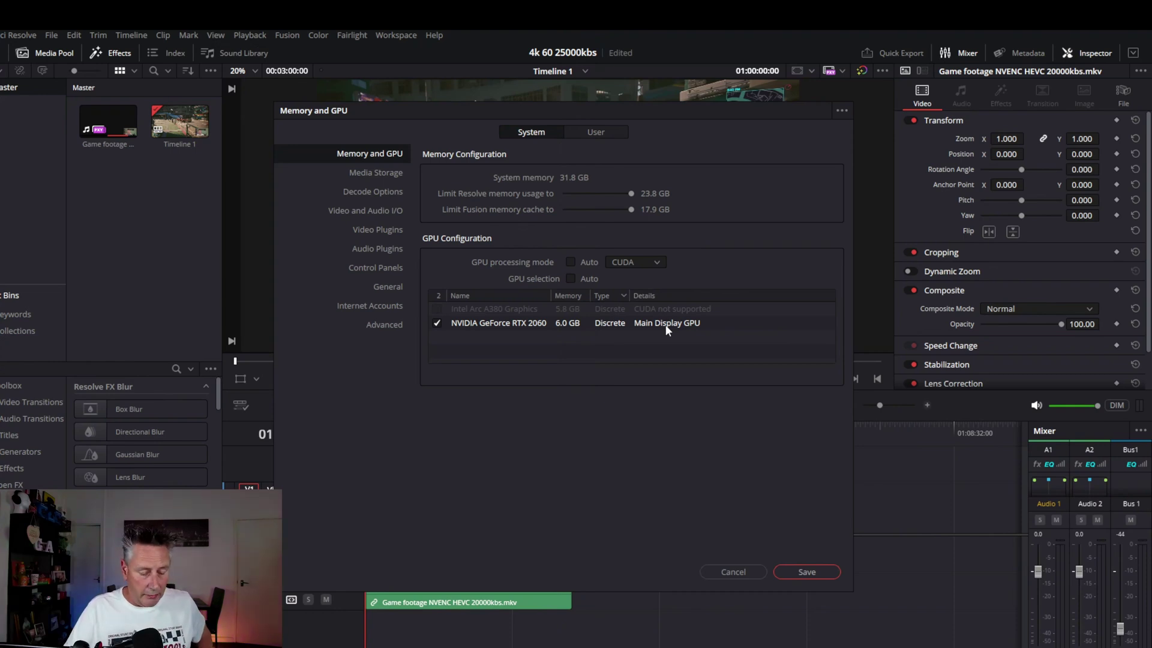
left_click(807, 572)
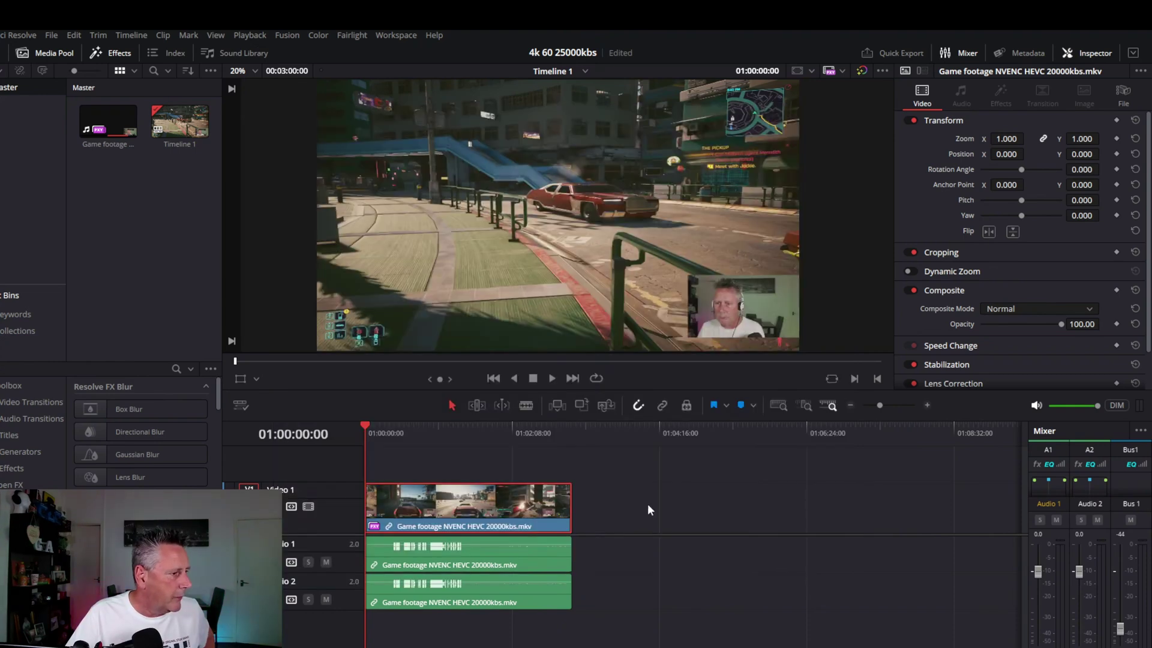
Play Timeline 1 and bring up HWiNFO64 and Task Manager to check GPU load.
left_click(553, 379)
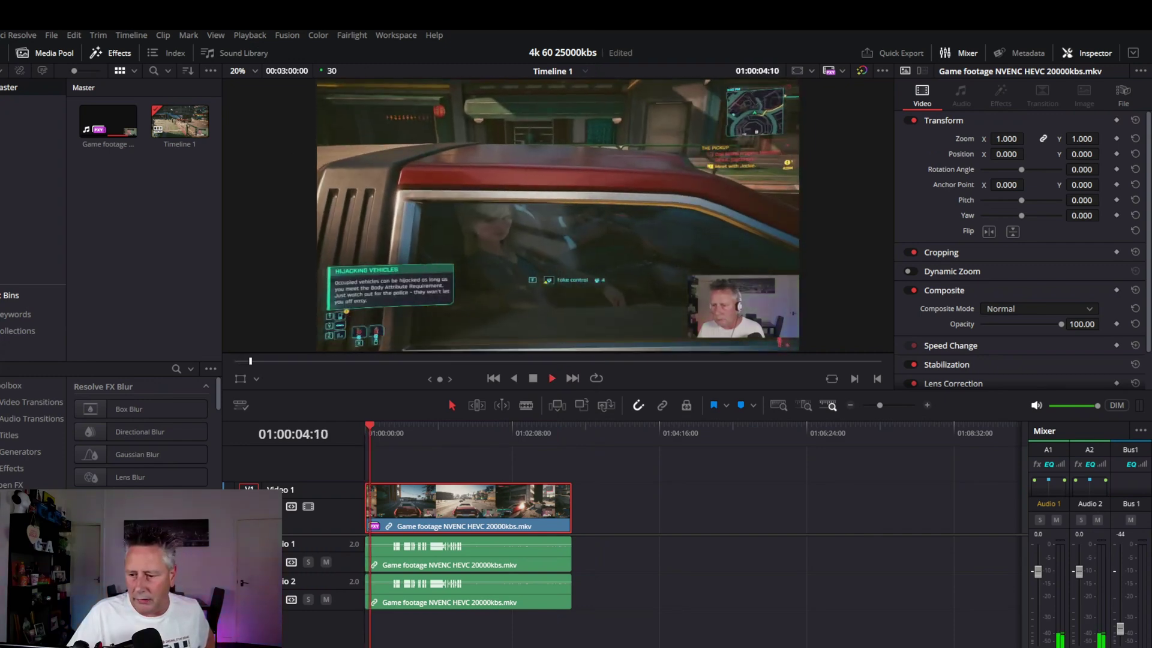
key("alt+Tab")
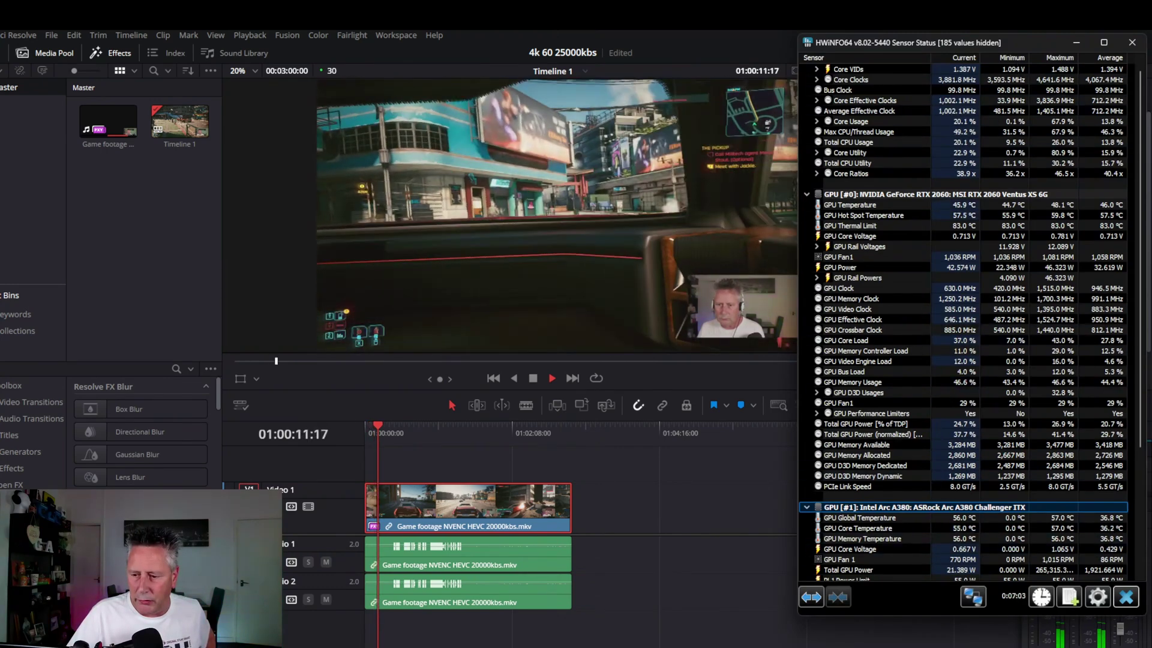
key("alt+Tab")
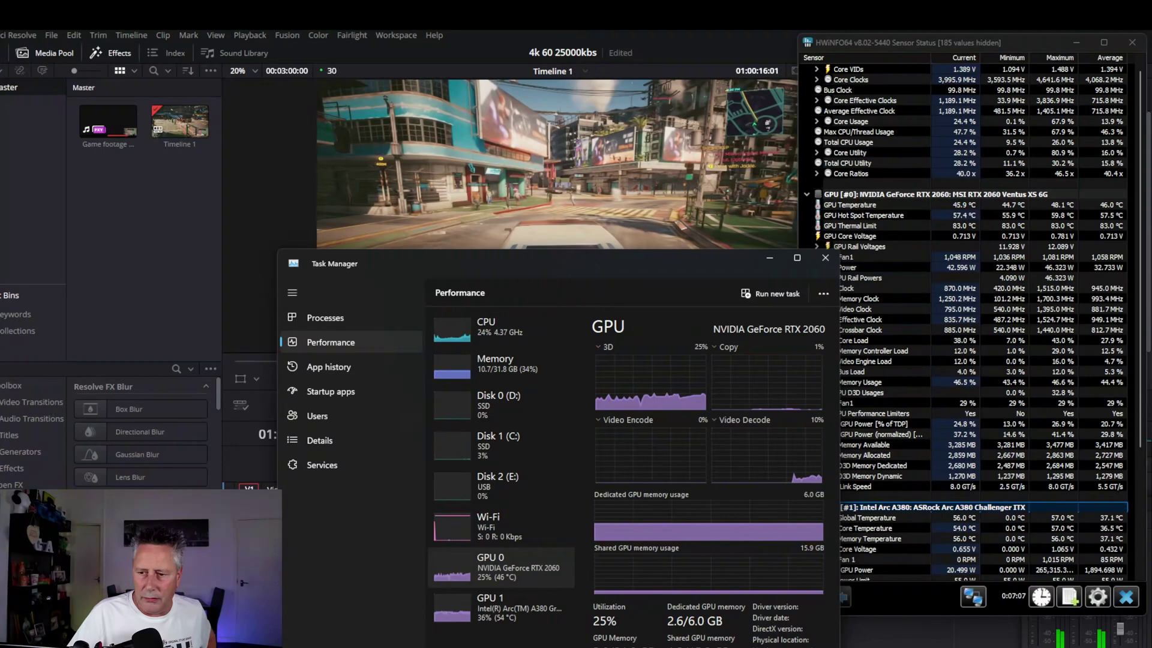
Shift Task Manager to the right, return to Resolve, and stop playback.
left_click_drag(628, 264, 578, 278)
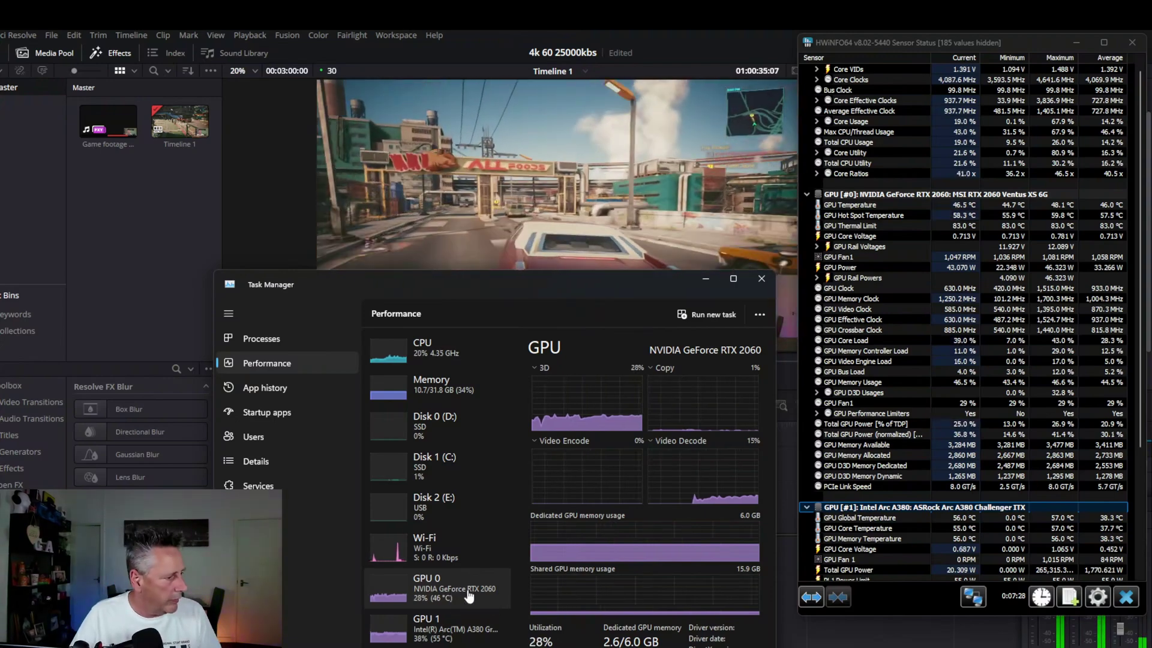
left_click_drag(602, 279, 1107, 354)
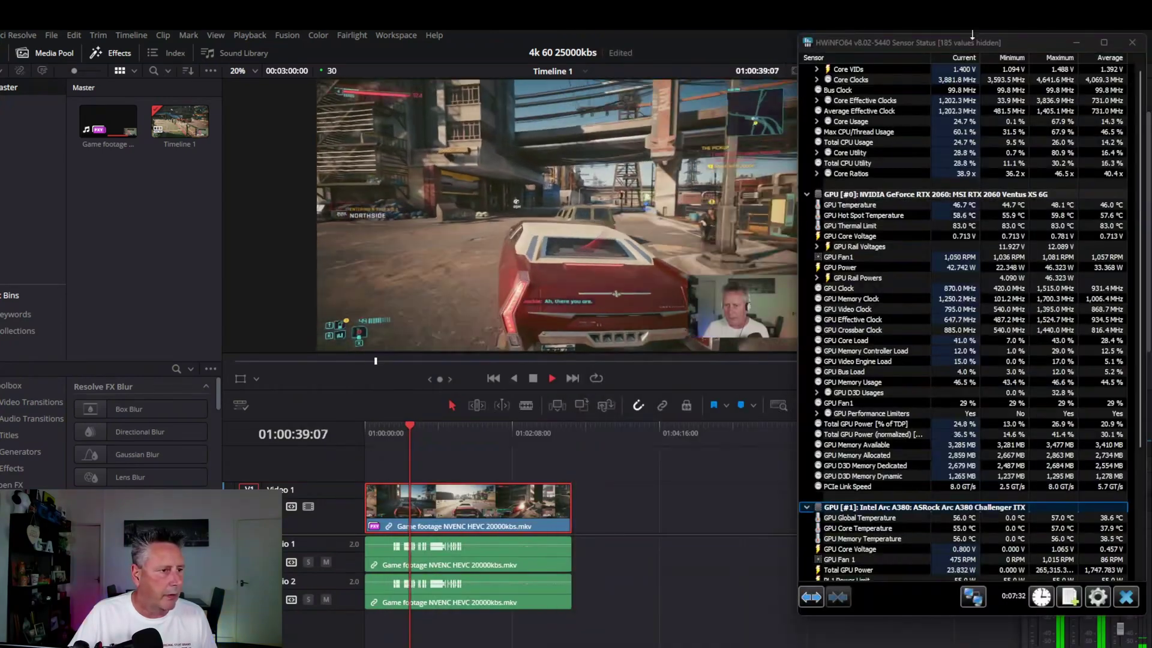
left_click(950, 38)
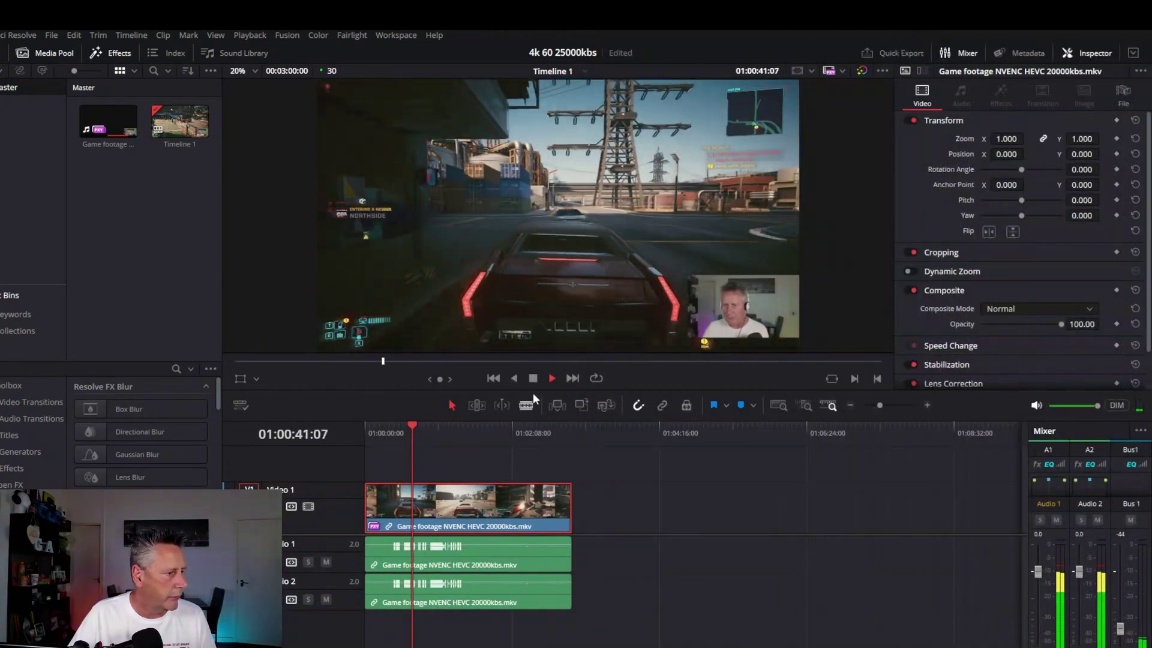
left_click(532, 378)
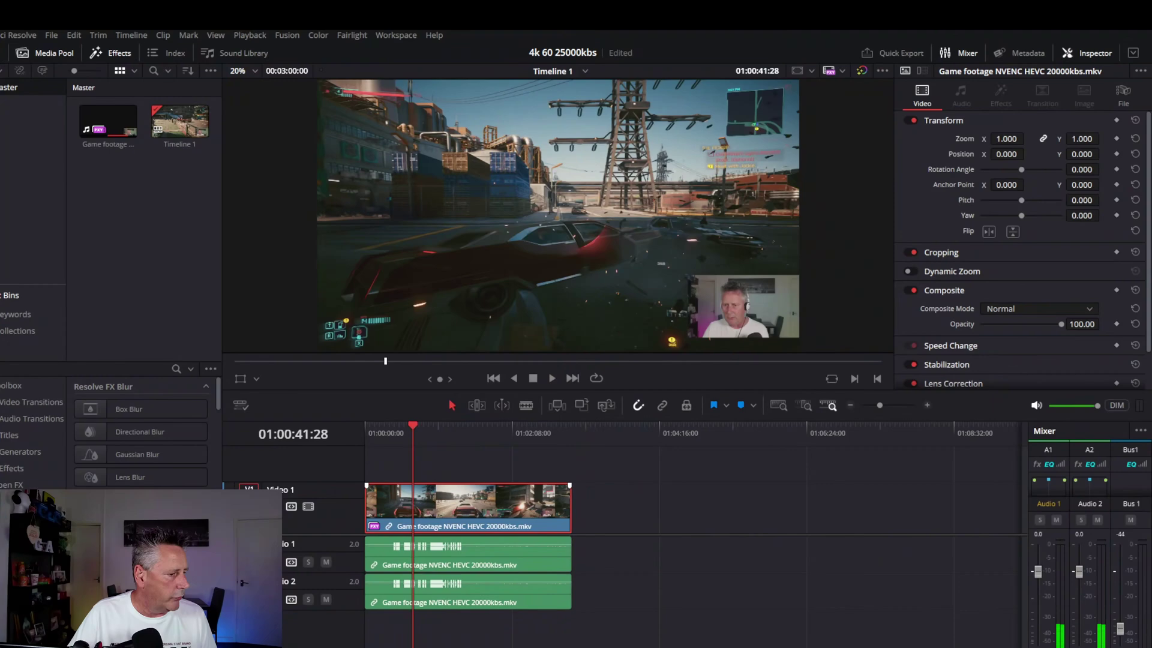
On the Deliver page, rename the export file to 'vec rtx and arc'.
left_click(798, 646)
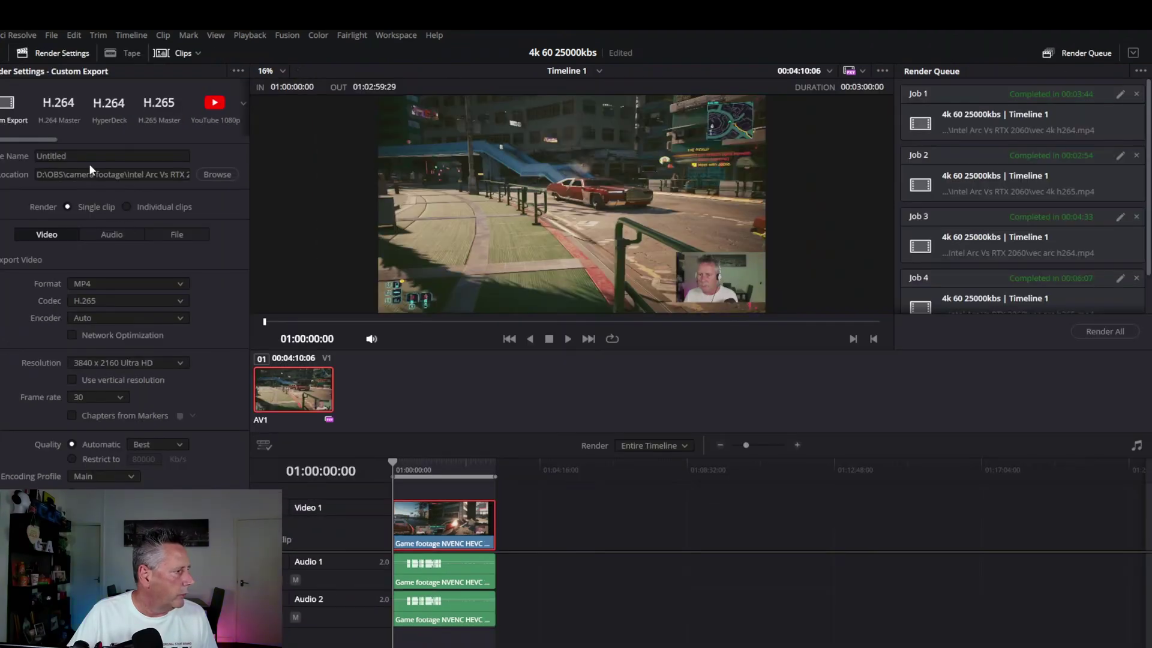
left_click(71, 155)
type("vec rtx and ar")
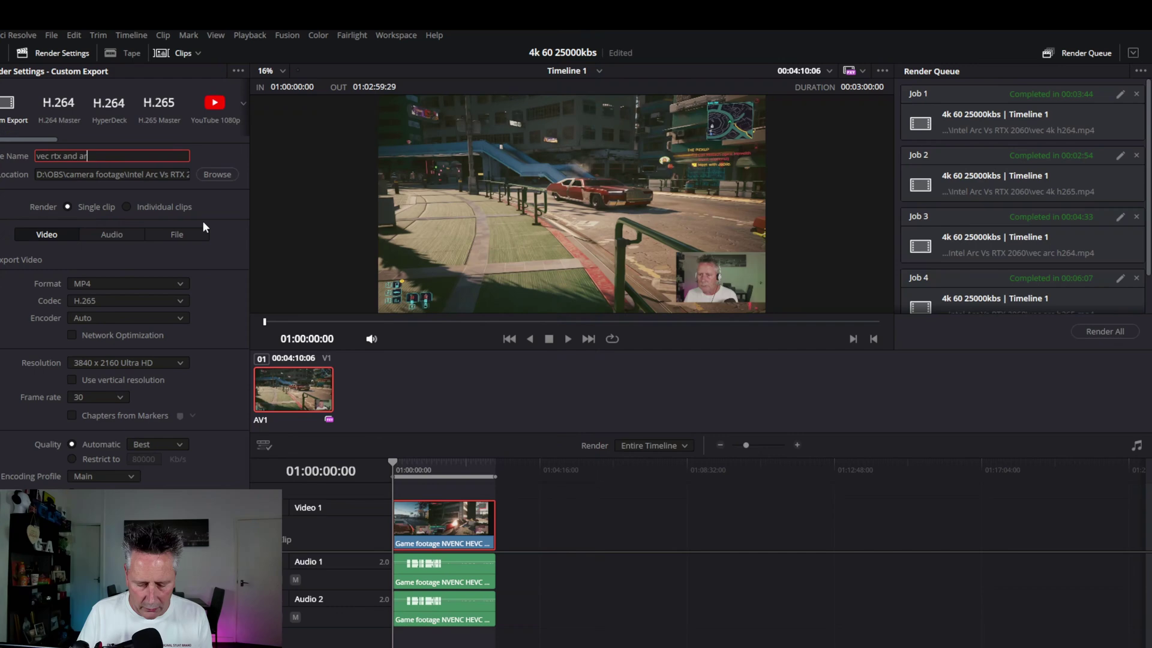
type("c")
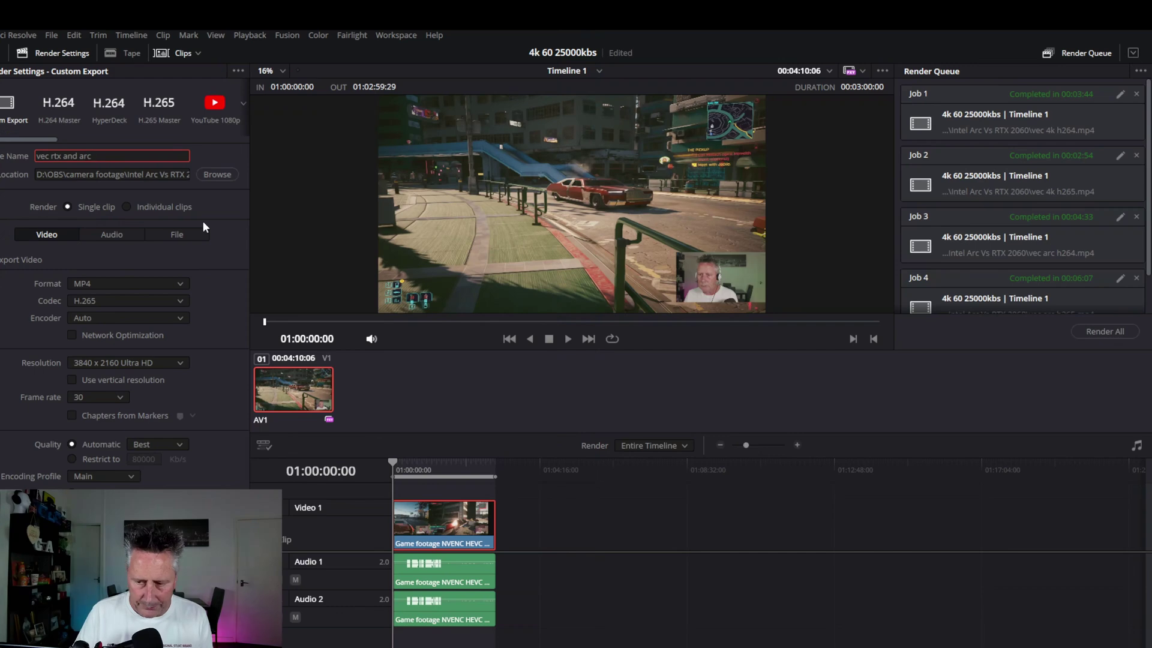
Set the codec to AV1 on Intel, add Job 5 to the queue, and render it.
left_click(180, 303)
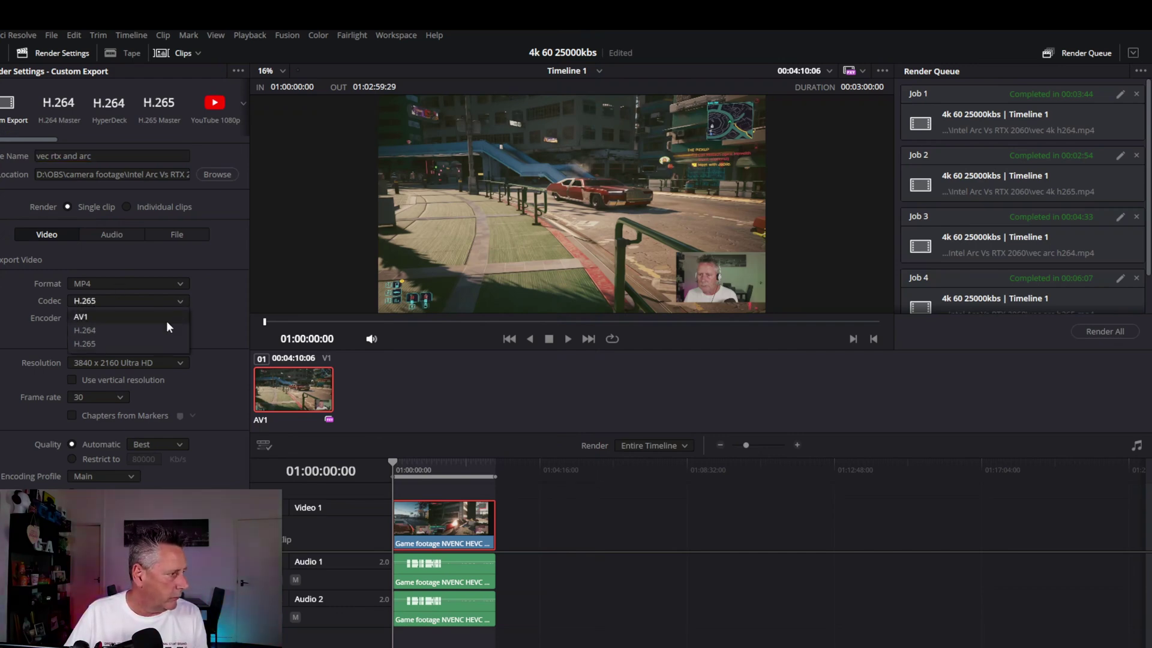
left_click(168, 318)
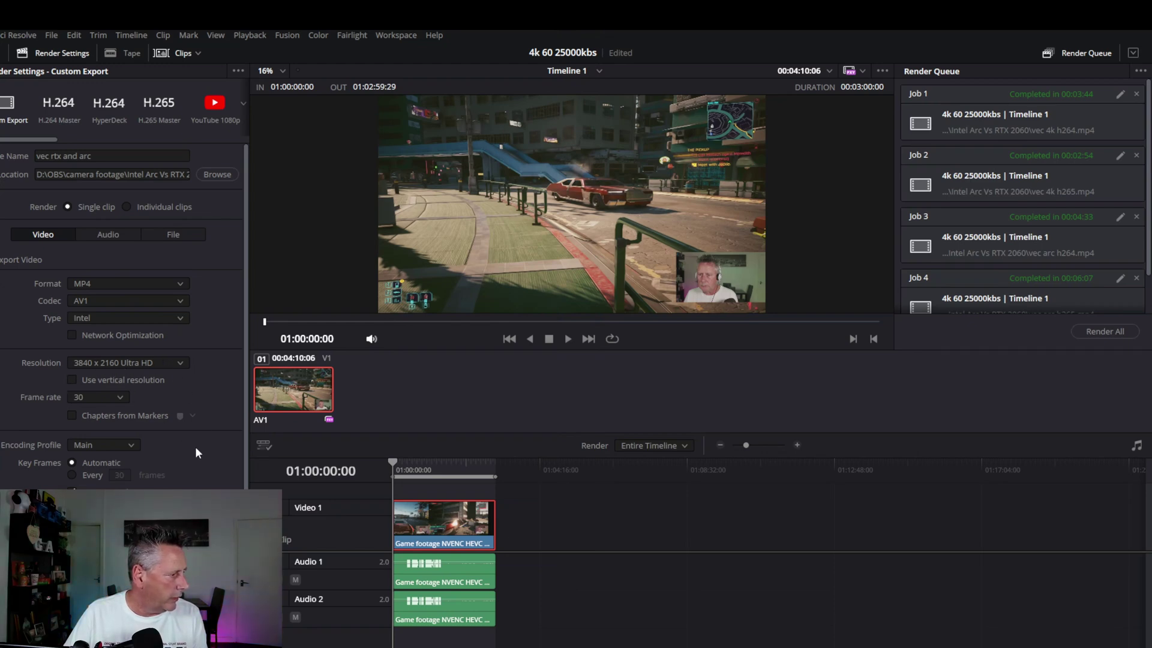
scroll(120, 300, "down", 1)
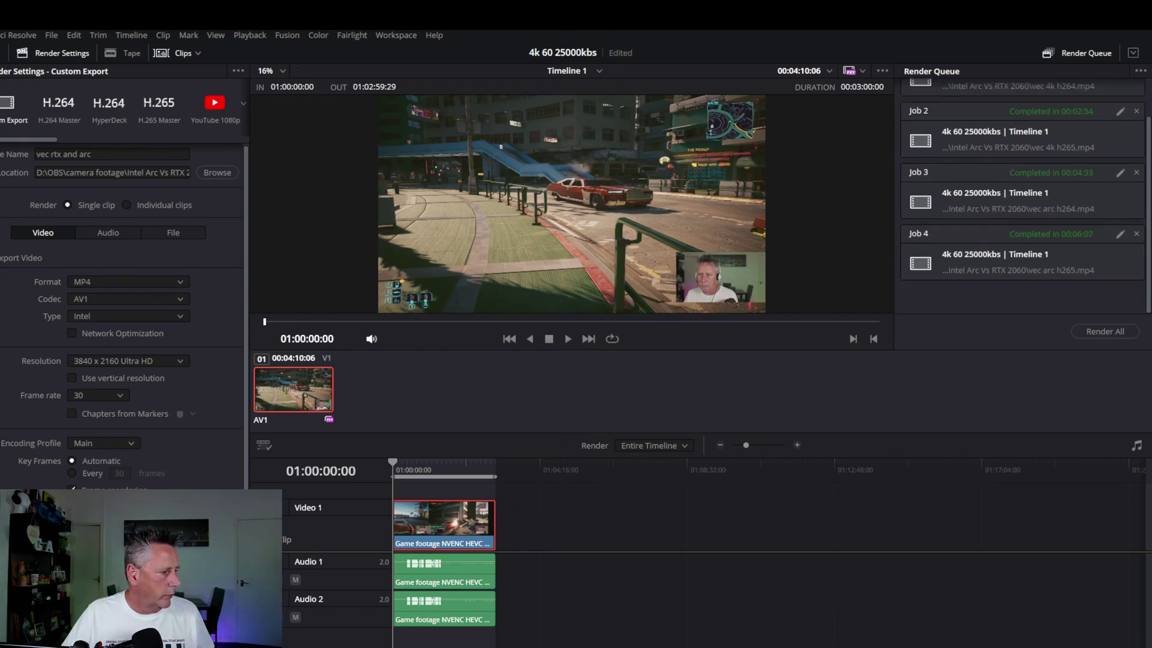
left_click(1054, 291)
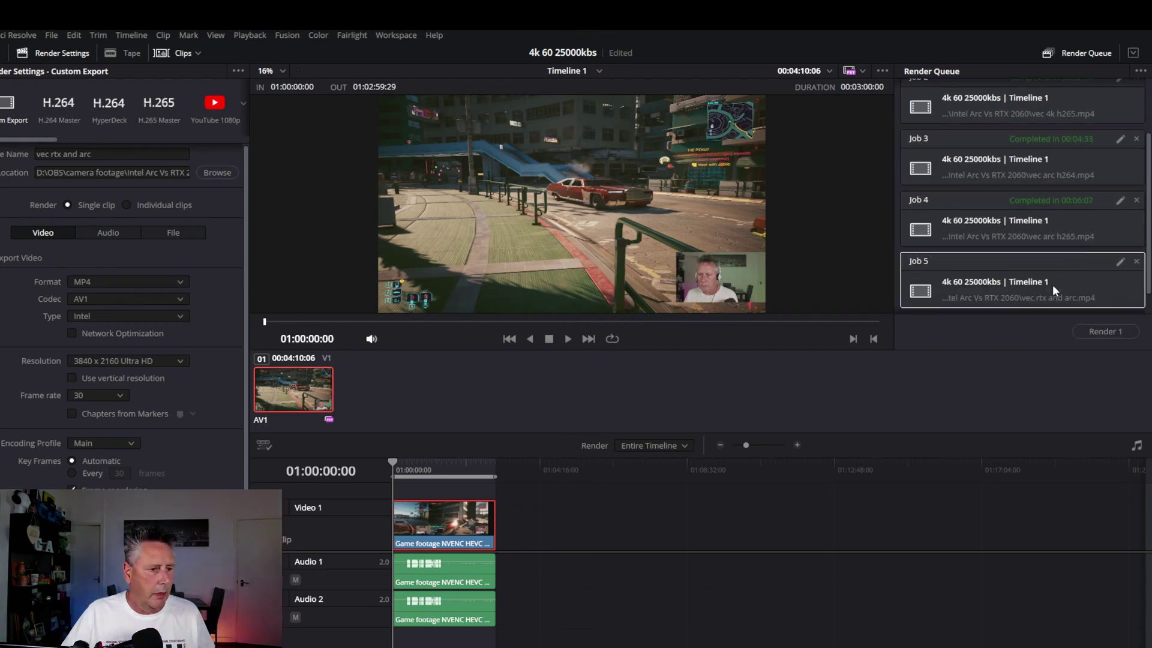
left_click(1106, 331)
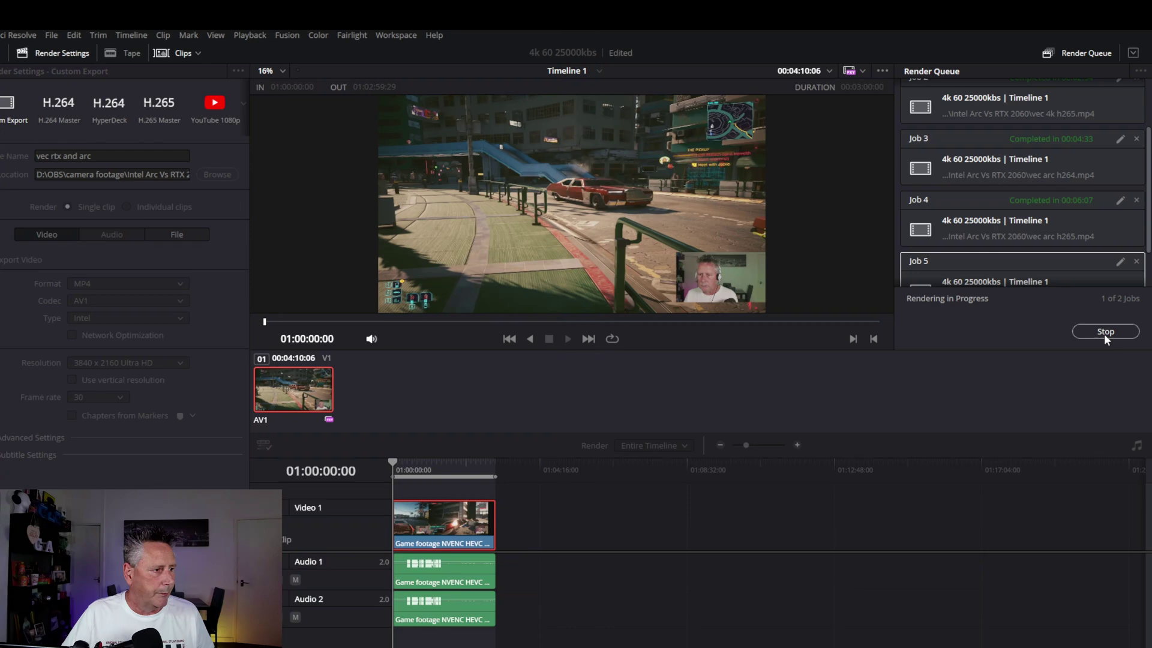
Place HWiNFO64 over the render queue and Task Manager below the preview to monitor the AV1 render.
left_click_drag(1151, 50, 1017, 49)
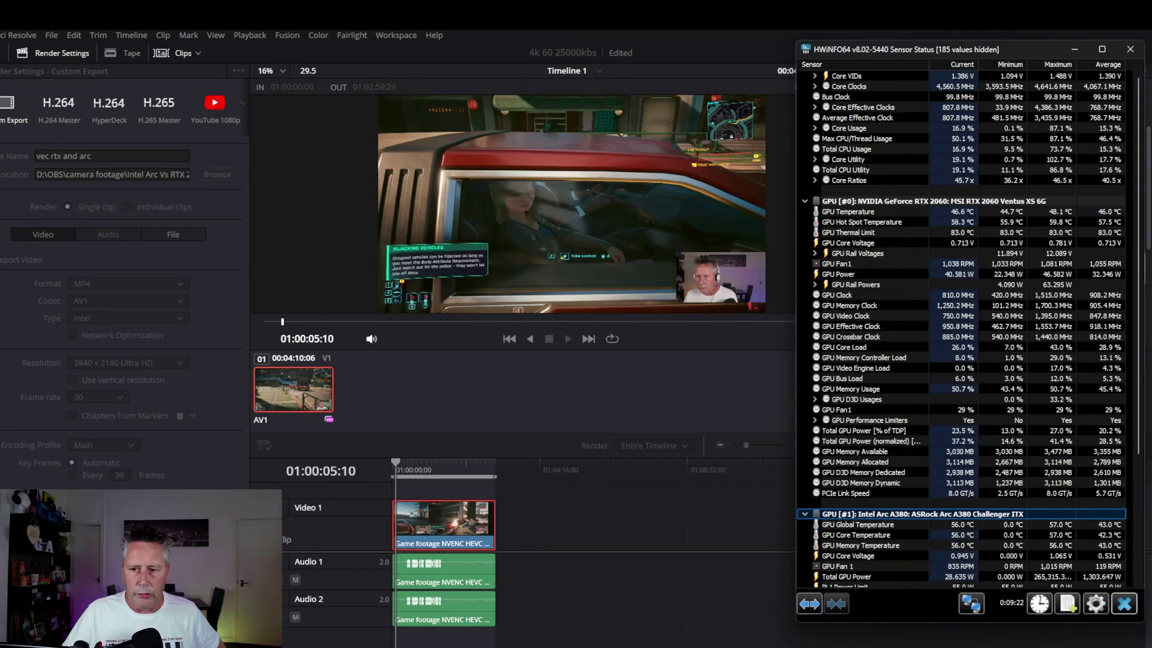
key("ctrl+shift+Escape")
left_click_drag(893, 208, 583, 271)
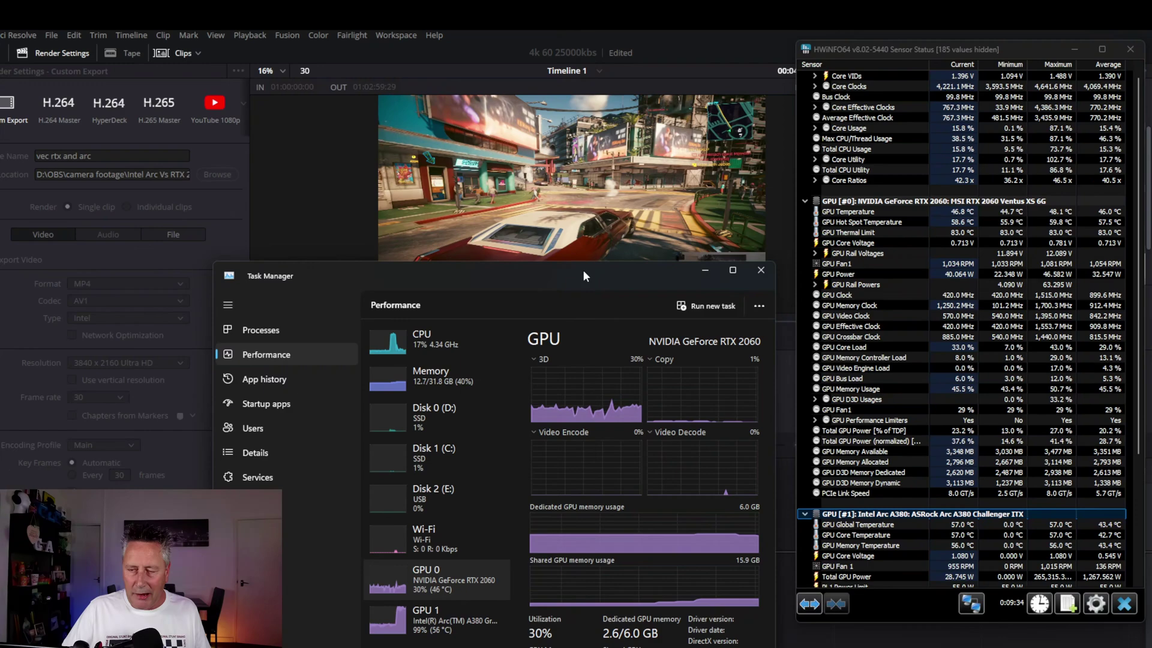
left_click_drag(583, 270, 596, 319)
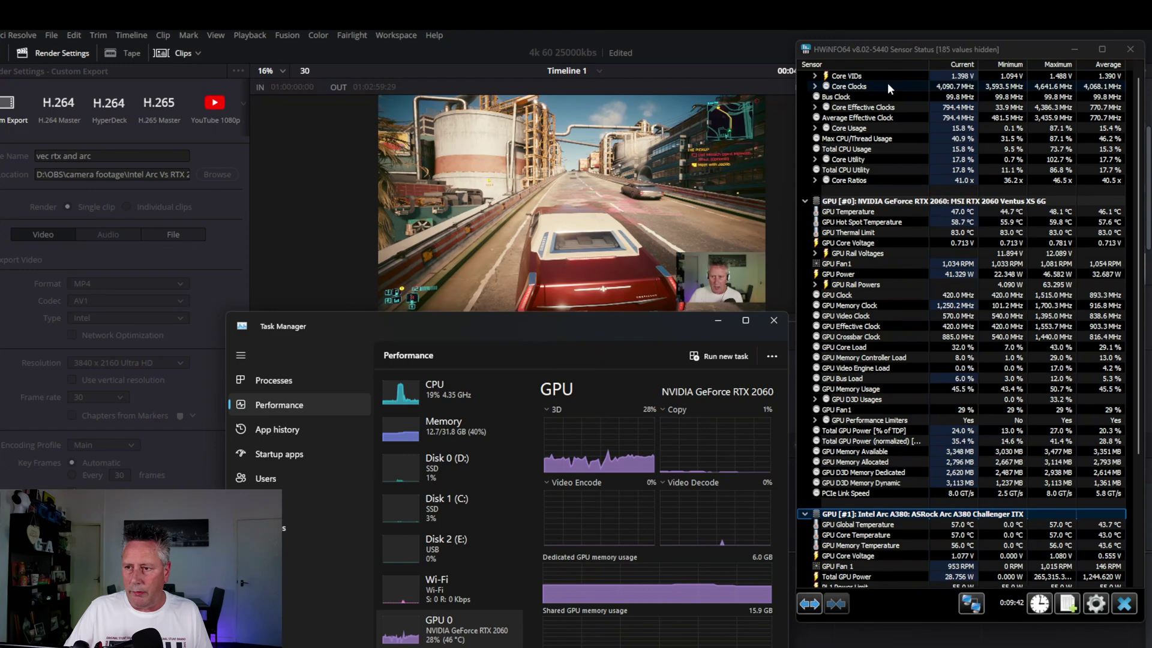
left_click_drag(540, 326, 547, 280)
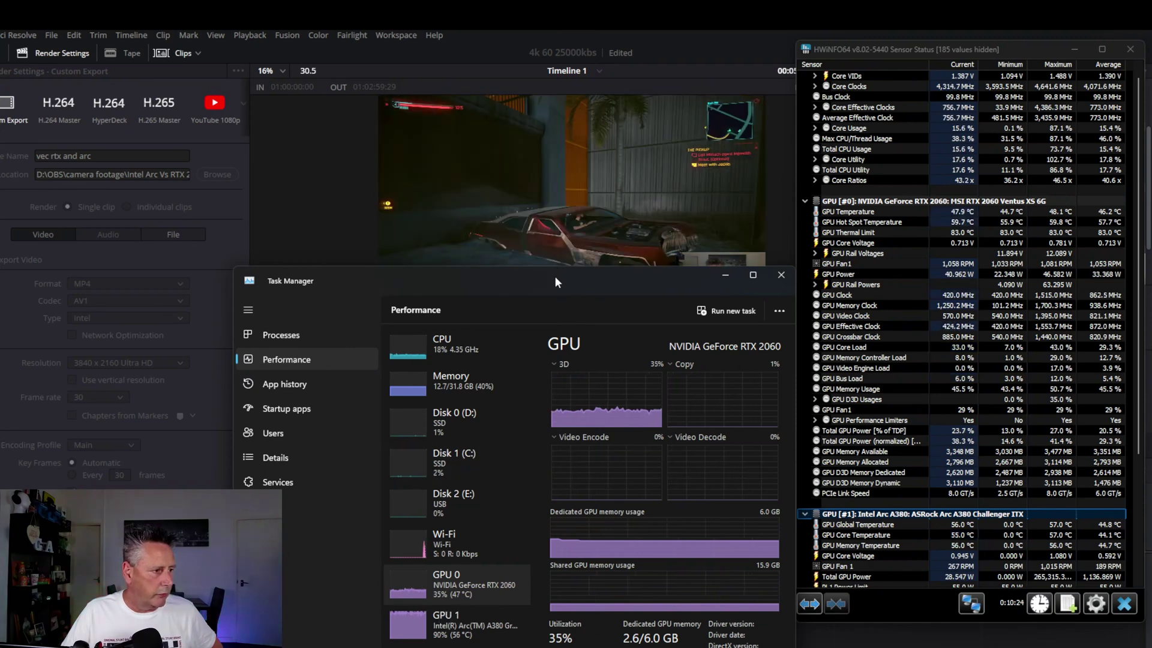
left_click_drag(556, 276, 560, 312)
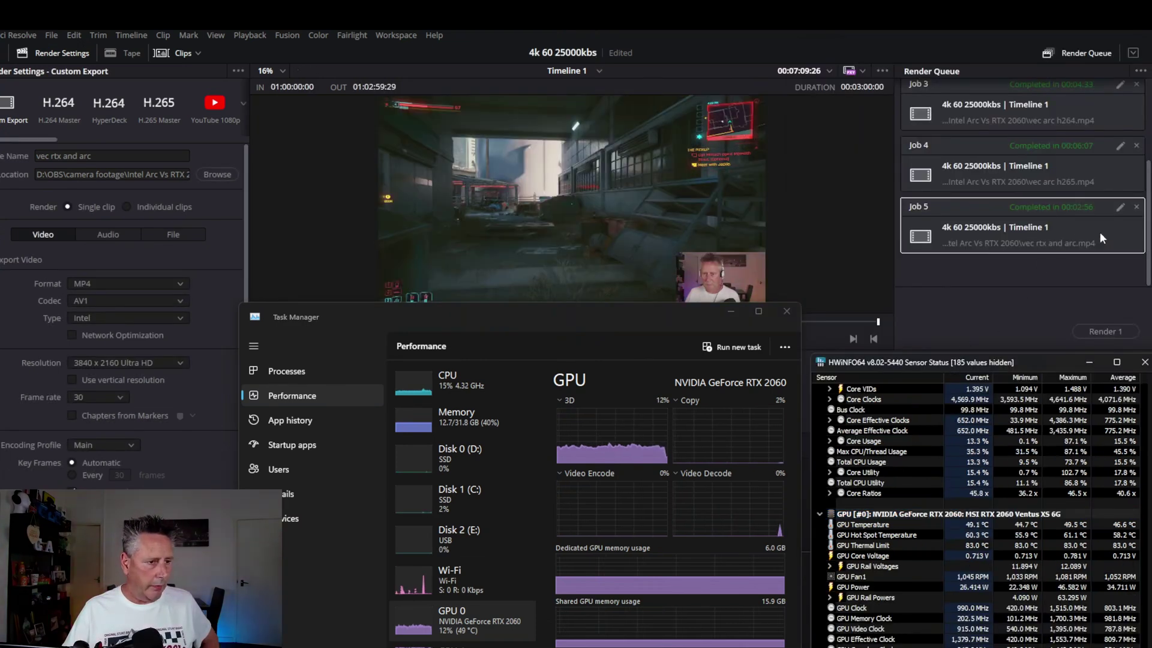
scroll(1100, 231, "up", 3)
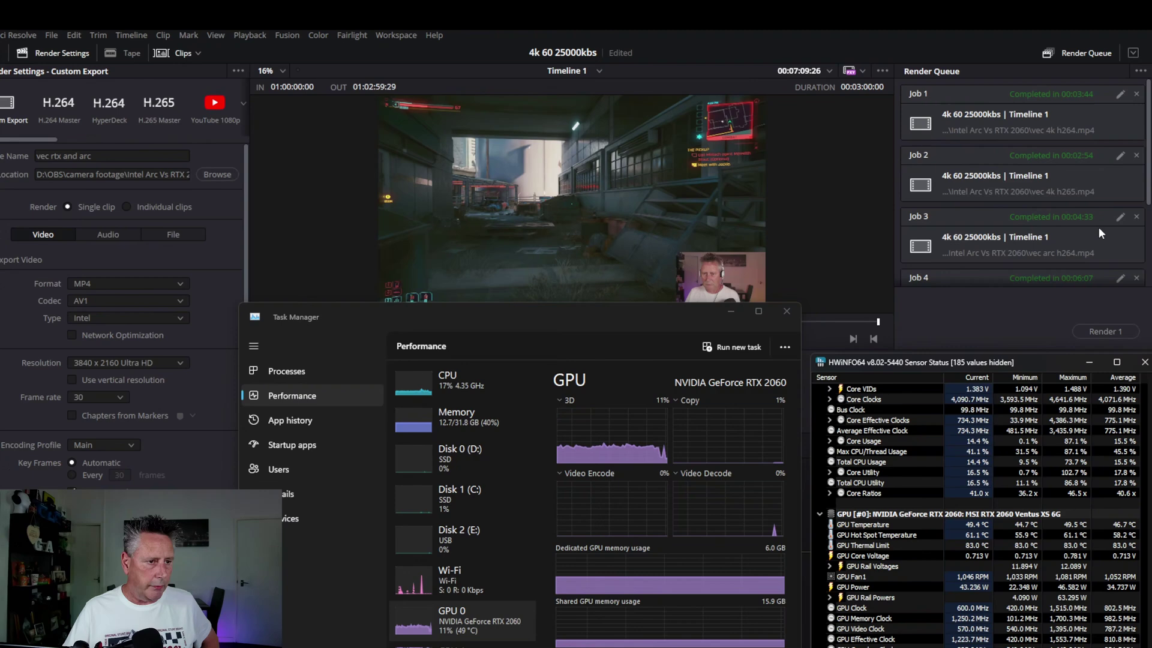
scroll(1100, 232, "down", 3)
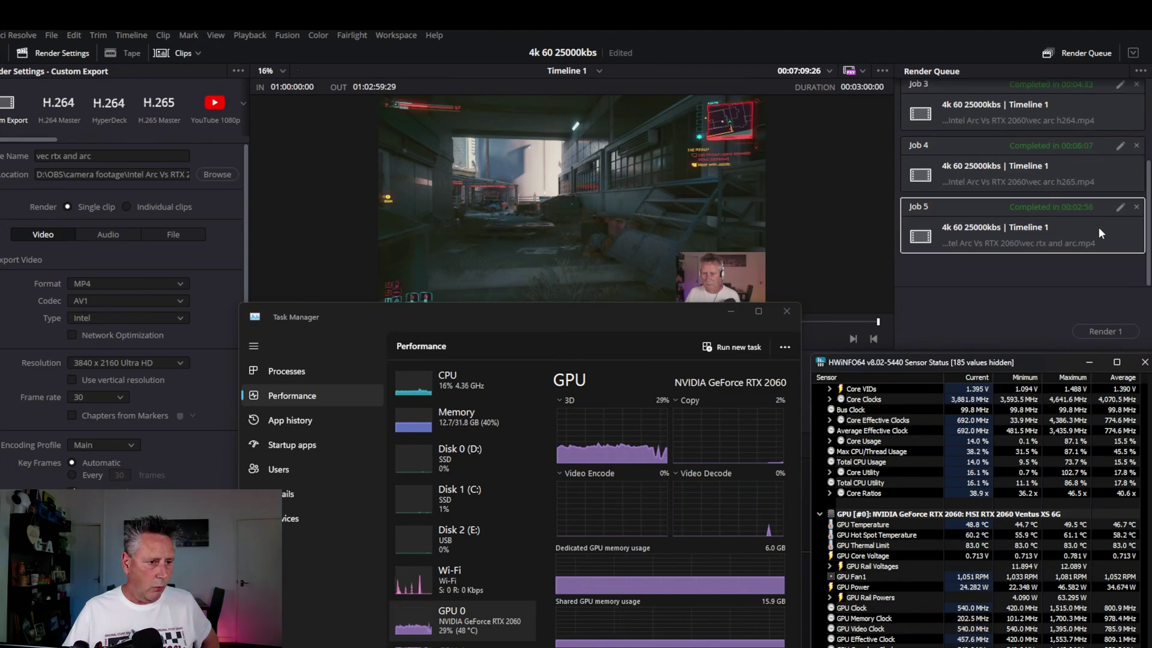
scroll(1099, 232, "up", 3)
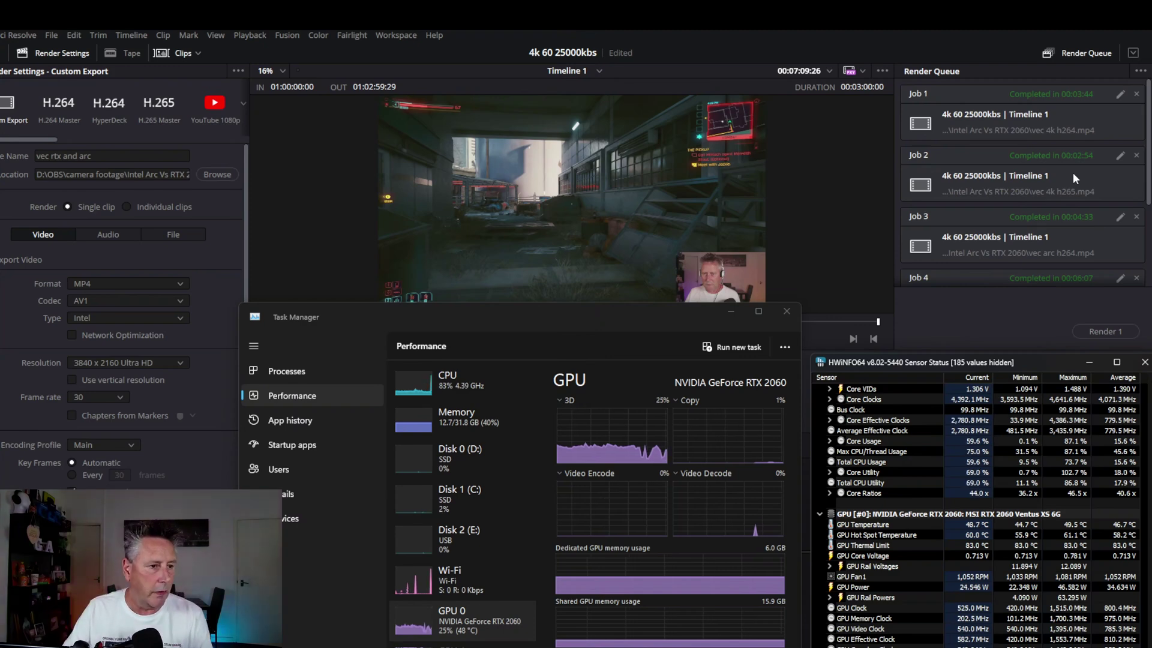
scroll(1085, 164, "down", 3)
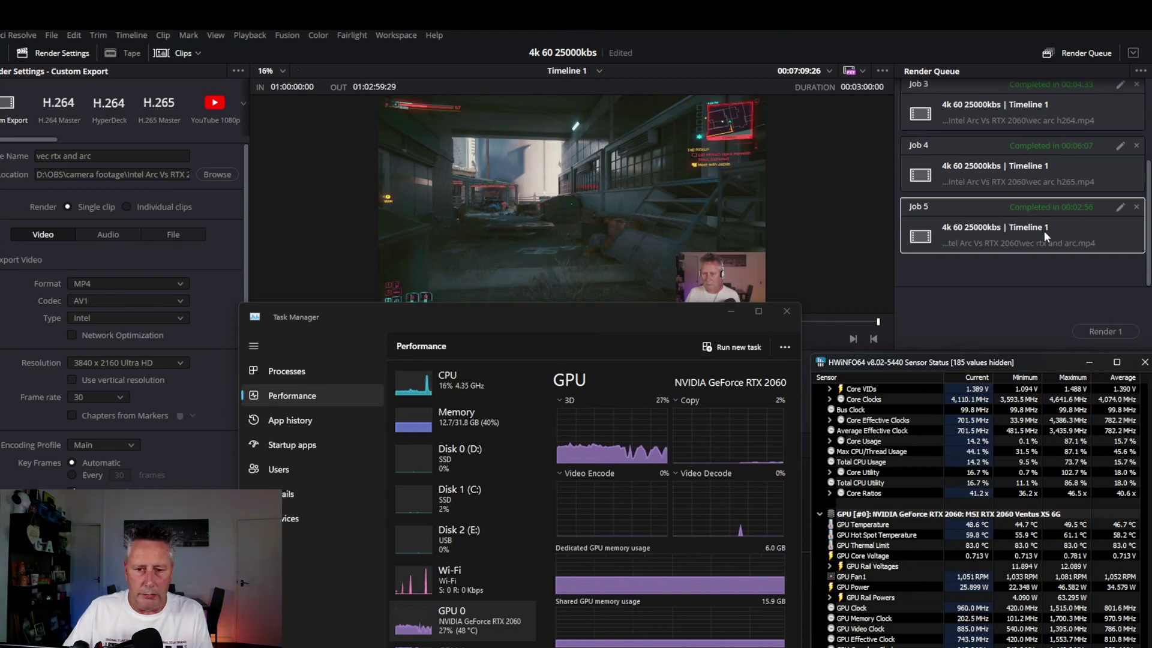
left_click_drag(677, 314, 769, 310)
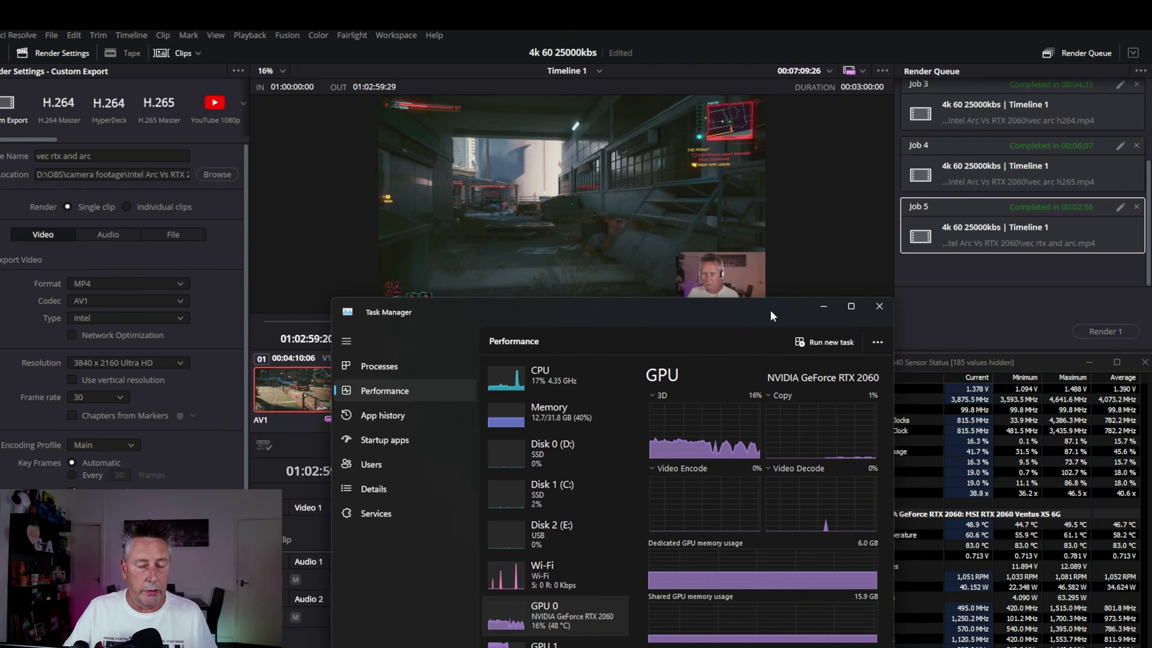